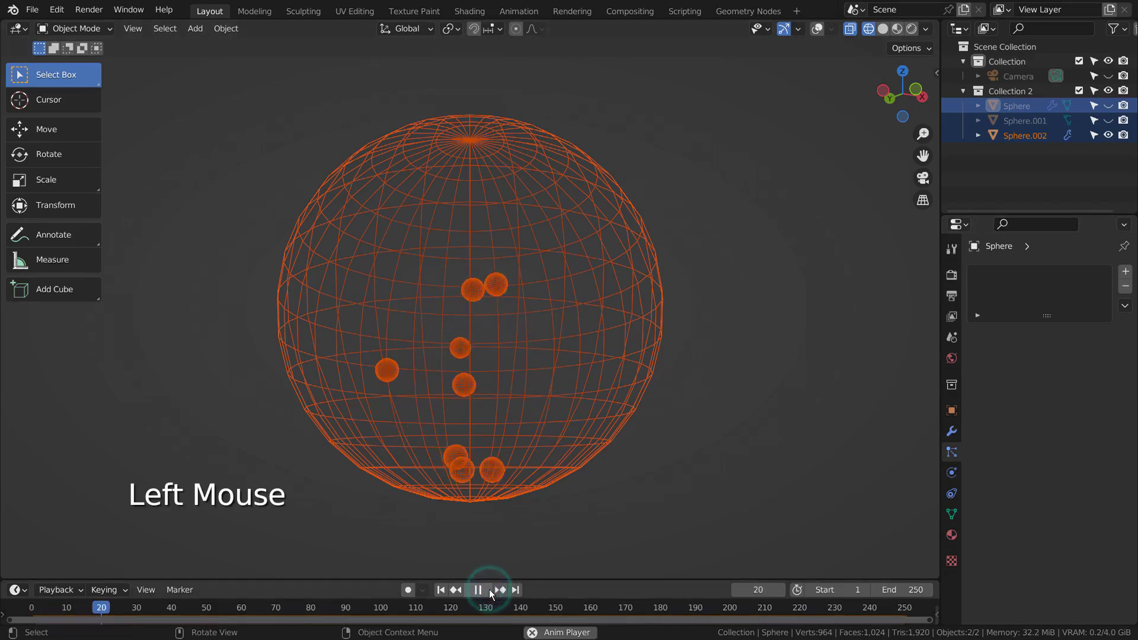
# Stop the particle playback and rewind the animation to frame 1
pyautogui.moveTo(749, 442); pyautogui.dragTo(758, 468, button='middle')
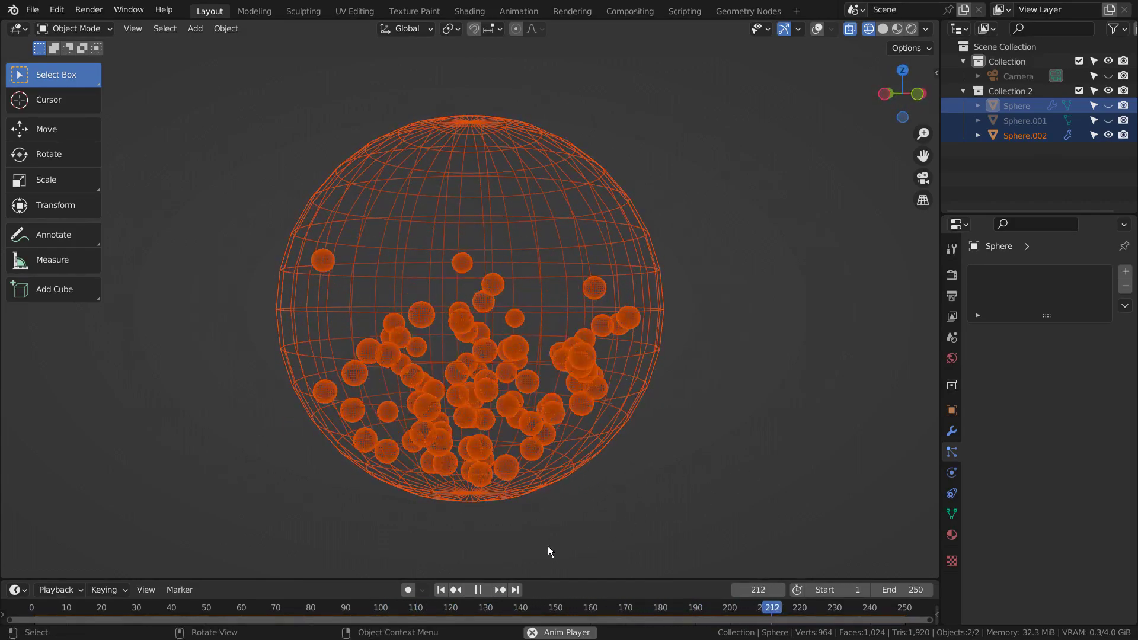
pyautogui.click(479, 589)
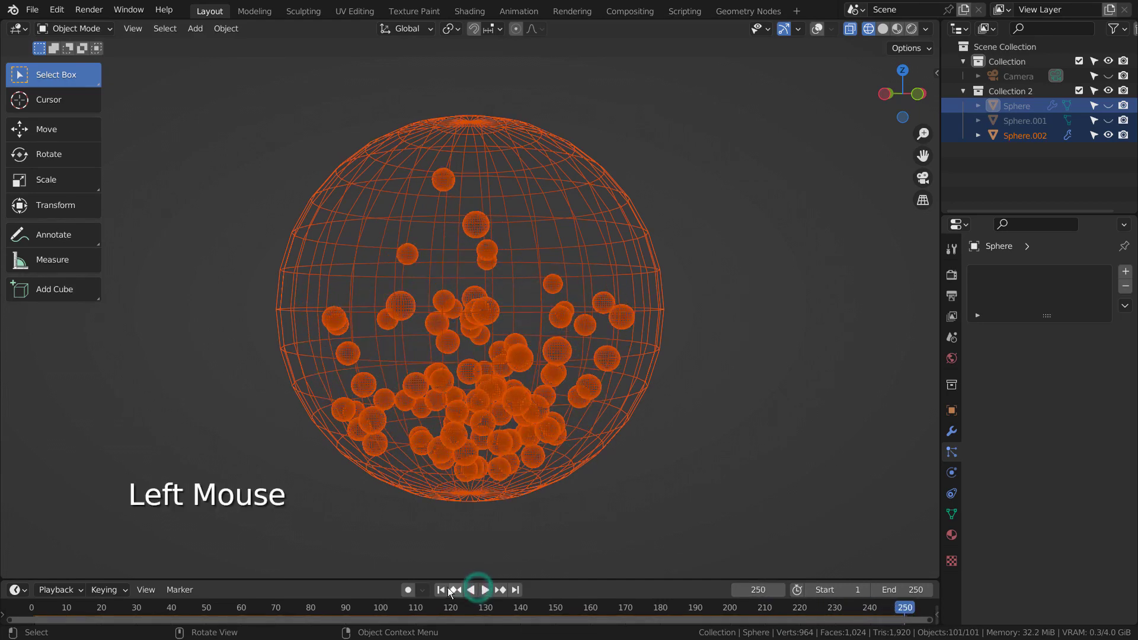
pyautogui.click(441, 589)
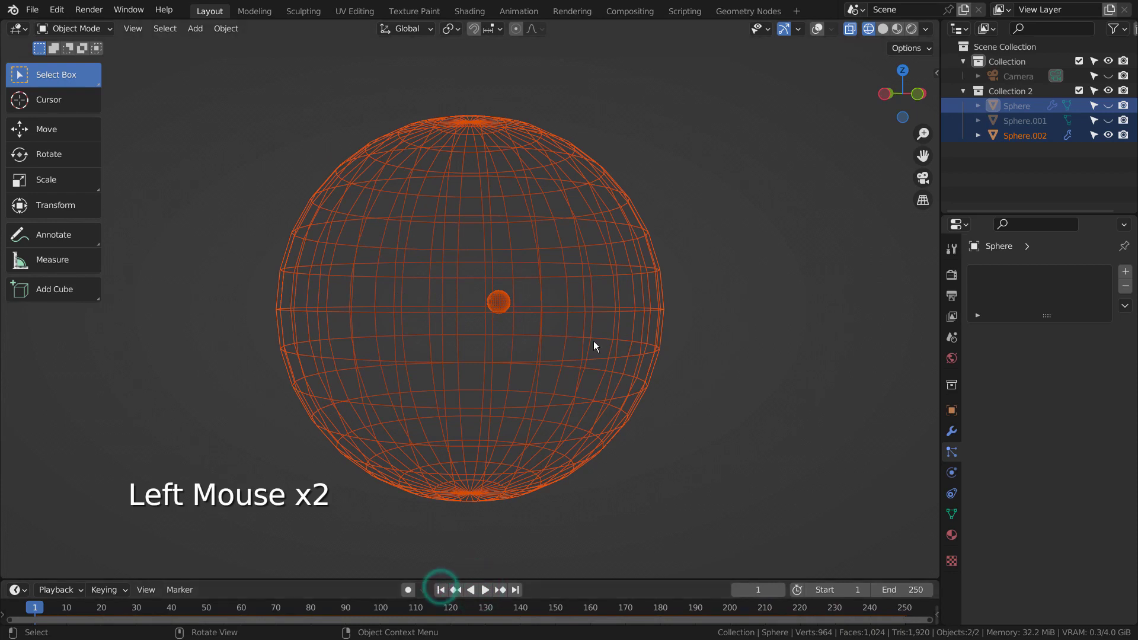
# Delete the old sphere collection and add a new UV sphere
pyautogui.click(1010, 91)
pyautogui.press('x')
pyautogui.hotkey('shift', 'a')
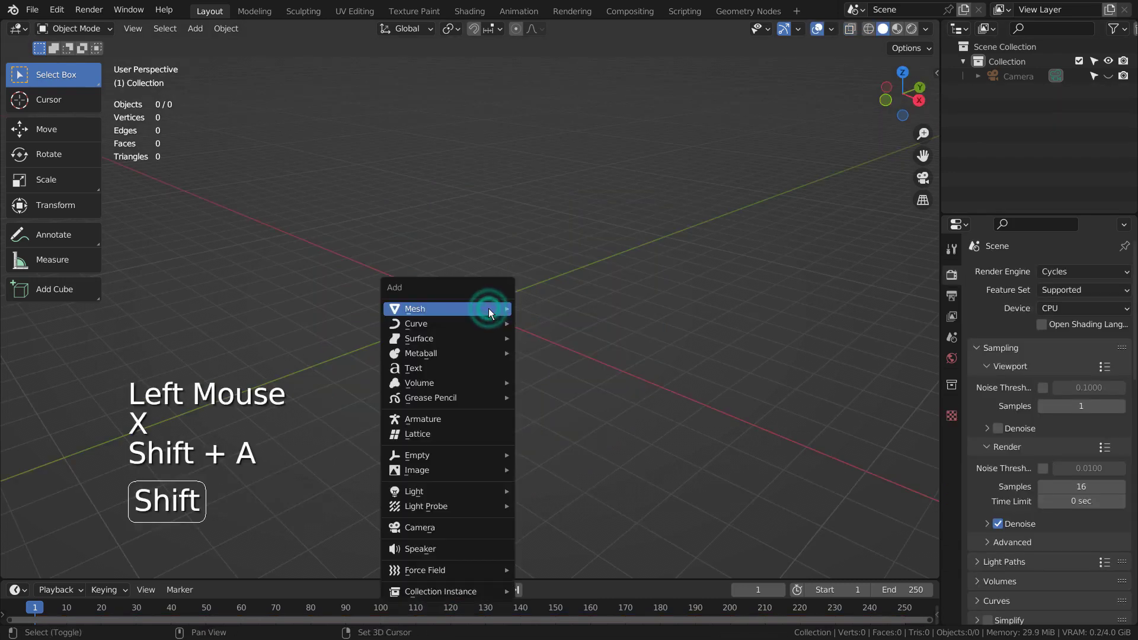
pyautogui.moveTo(489, 308)
pyautogui.click(602, 353)
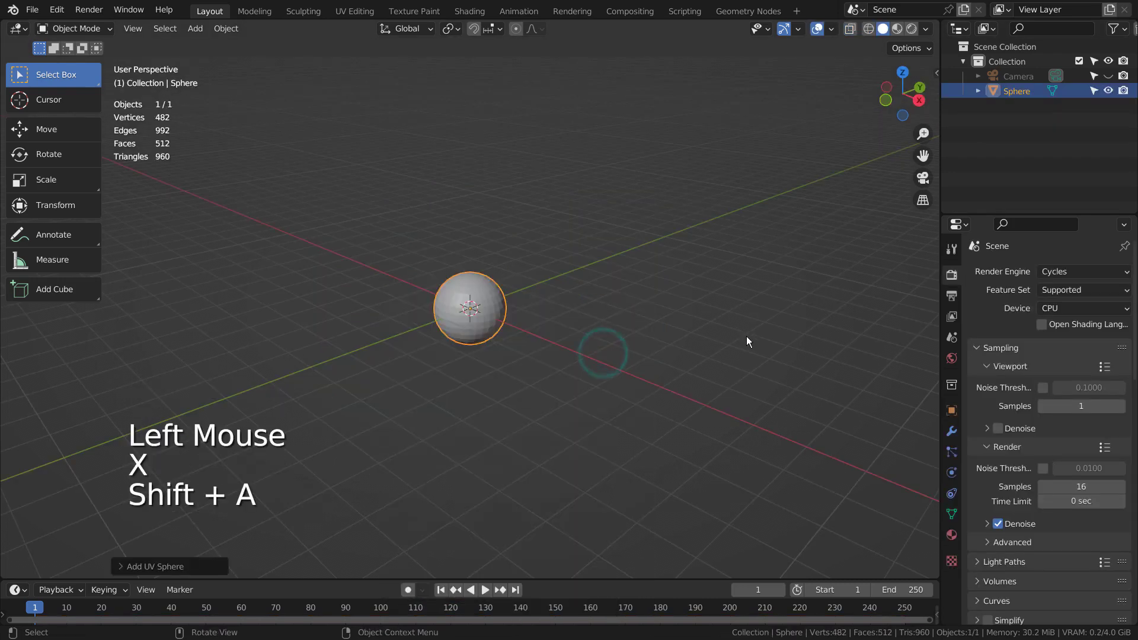
# In wireframe, duplicate the sphere scaled to about 0.8, then select the outer sphere
pyautogui.hotkey('shift', 'z')
pyautogui.hotkey('shift', 'd')
pyautogui.press('s')
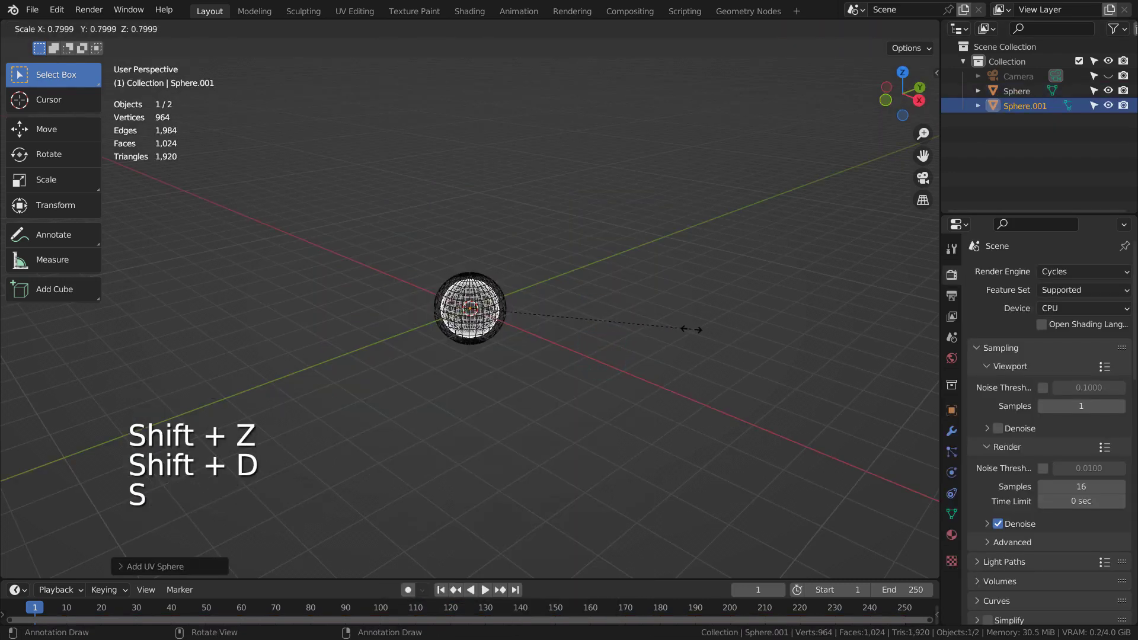
pyautogui.click(667, 327)
pyautogui.click(496, 308)
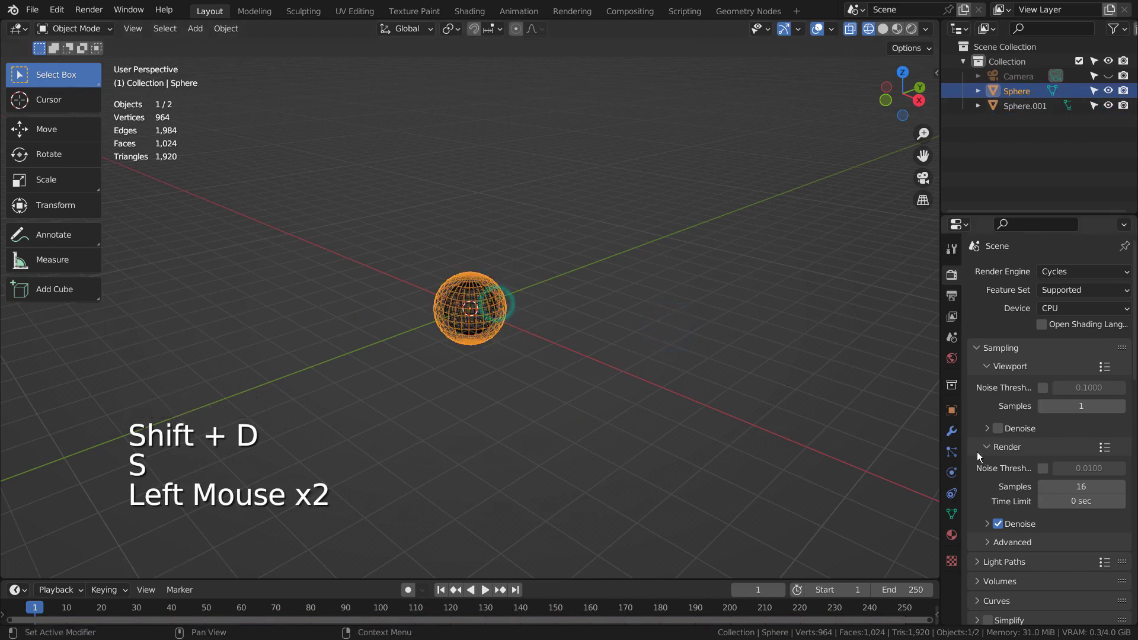
# Add a particle system to the outer sphere, rendered as Object with Sphere.001 as instance
pyautogui.click(951, 452)
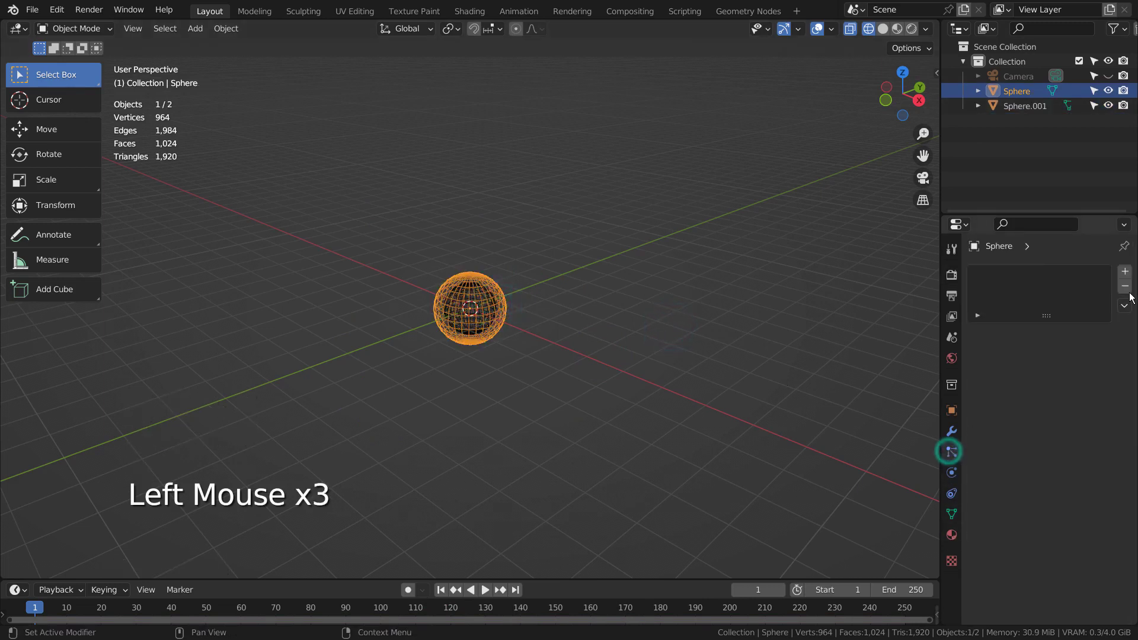
pyautogui.click(1125, 273)
pyautogui.scroll(-2, 1064, 436)
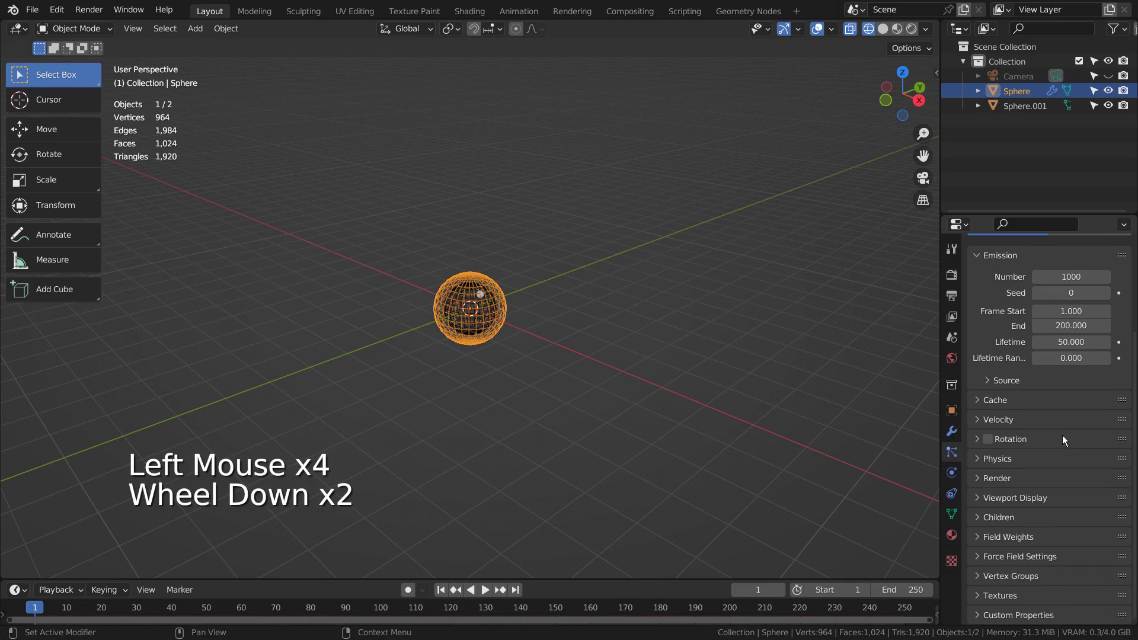
pyautogui.click(995, 479)
pyautogui.scroll(-1, 1055, 478)
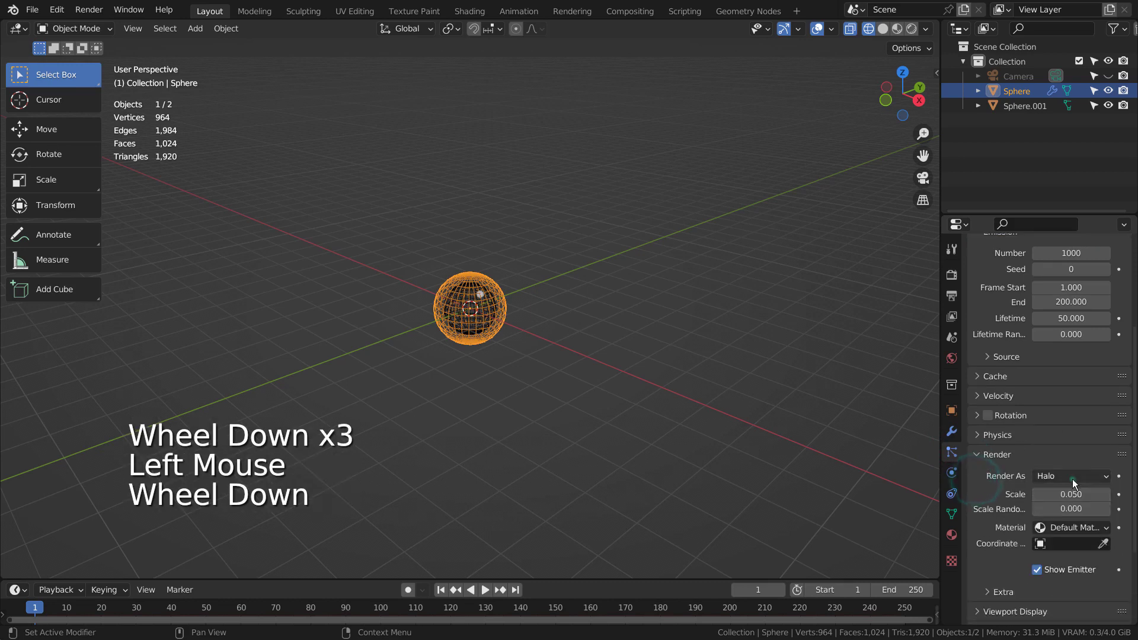
pyautogui.click(1072, 478)
pyautogui.click(1053, 556)
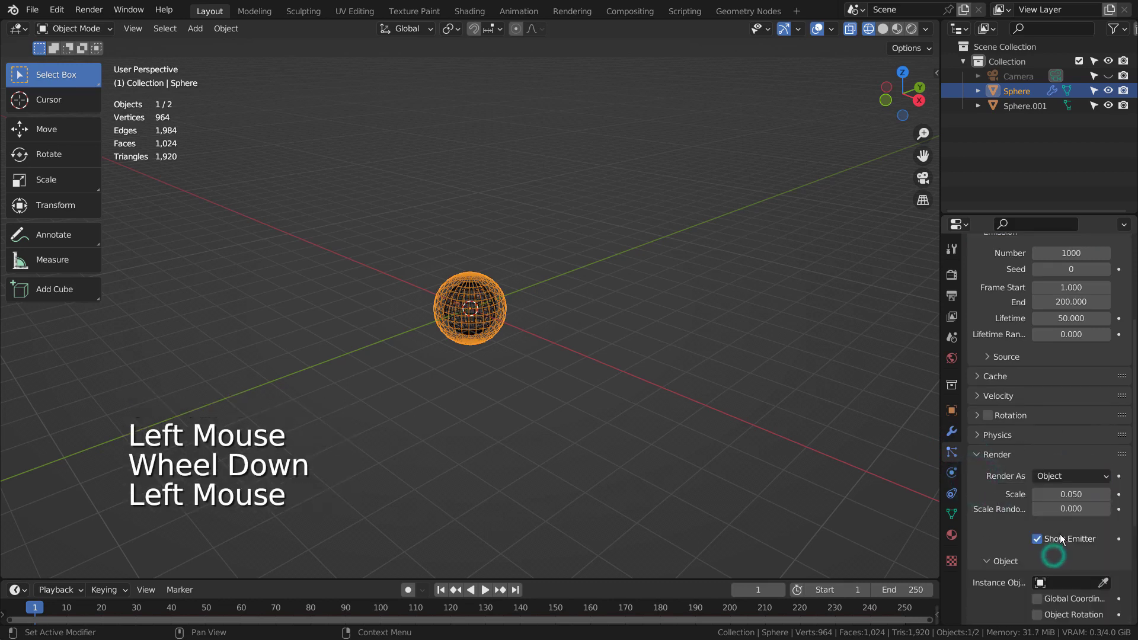
pyautogui.click(1041, 584)
pyautogui.click(998, 460)
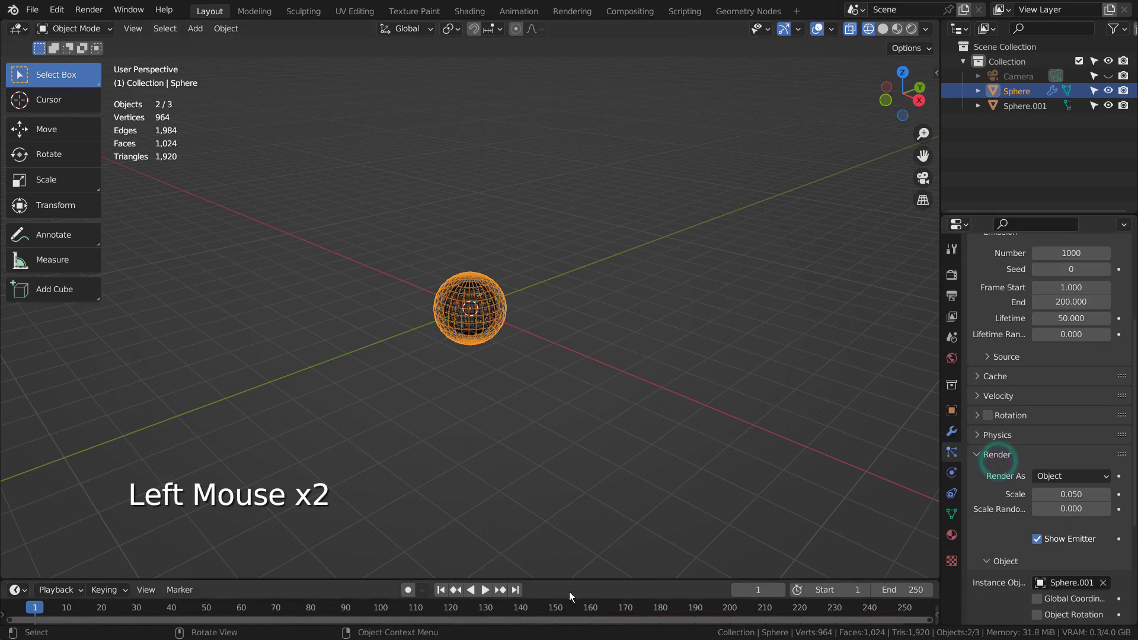
# Play the animation and watch the sphere particles fall from the emitter
pyautogui.click(485, 591)
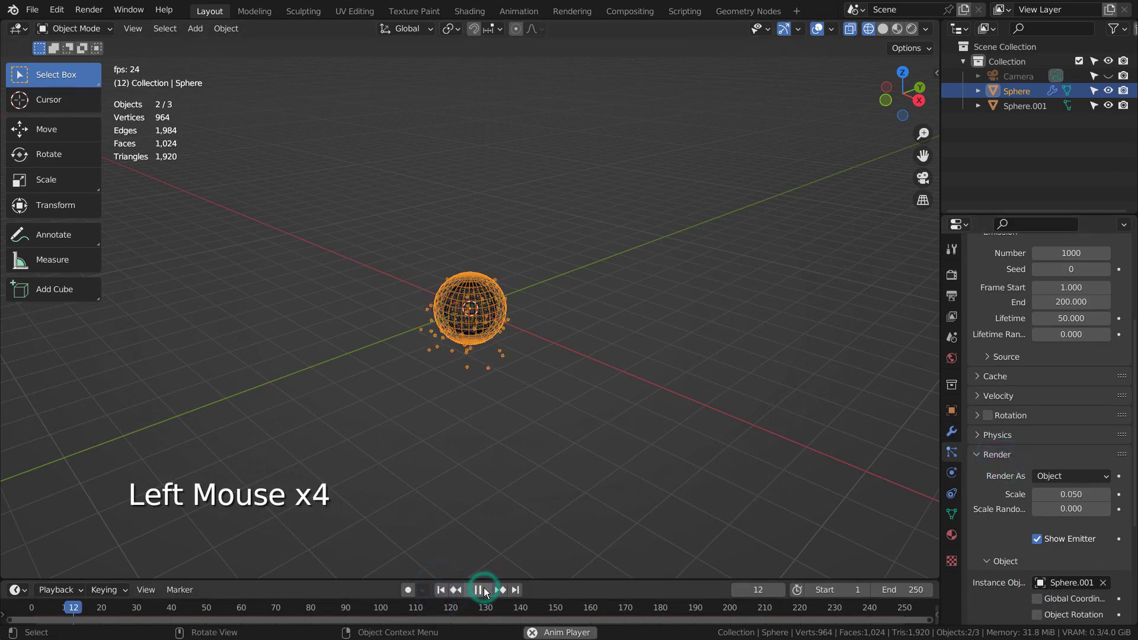
pyautogui.moveTo(603, 433); pyautogui.dragTo(637, 366, button='middle')
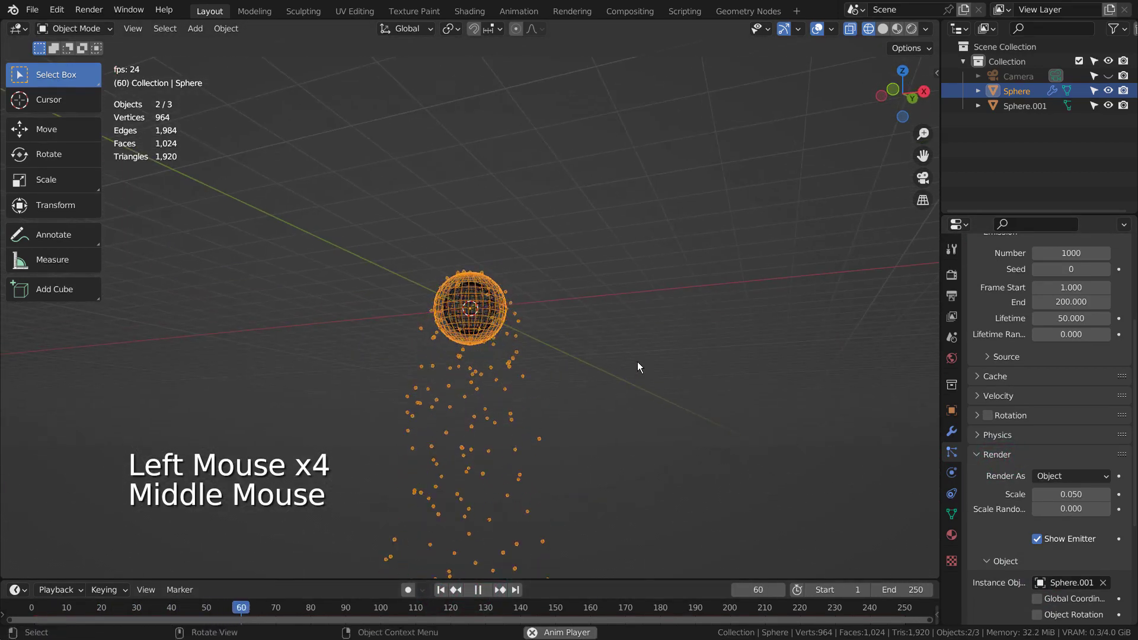
pyautogui.scroll(3, 638, 365)
pyautogui.scroll(2, 608, 409)
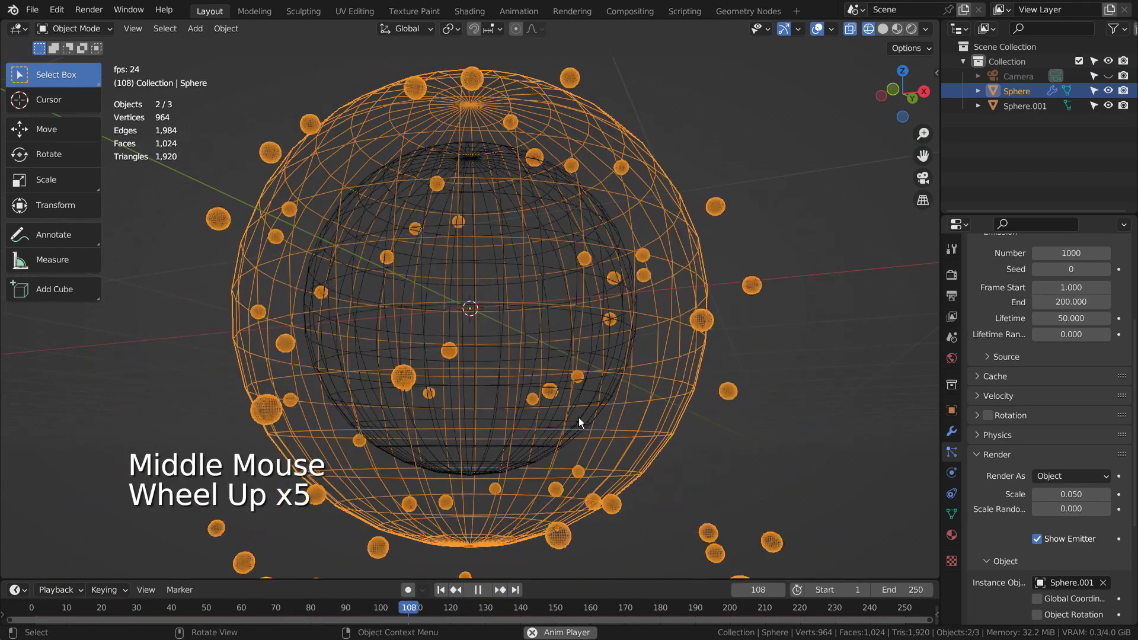
pyautogui.scroll(-2, 579, 418)
pyautogui.moveTo(688, 403); pyautogui.dragTo(567, 411, button='middle')
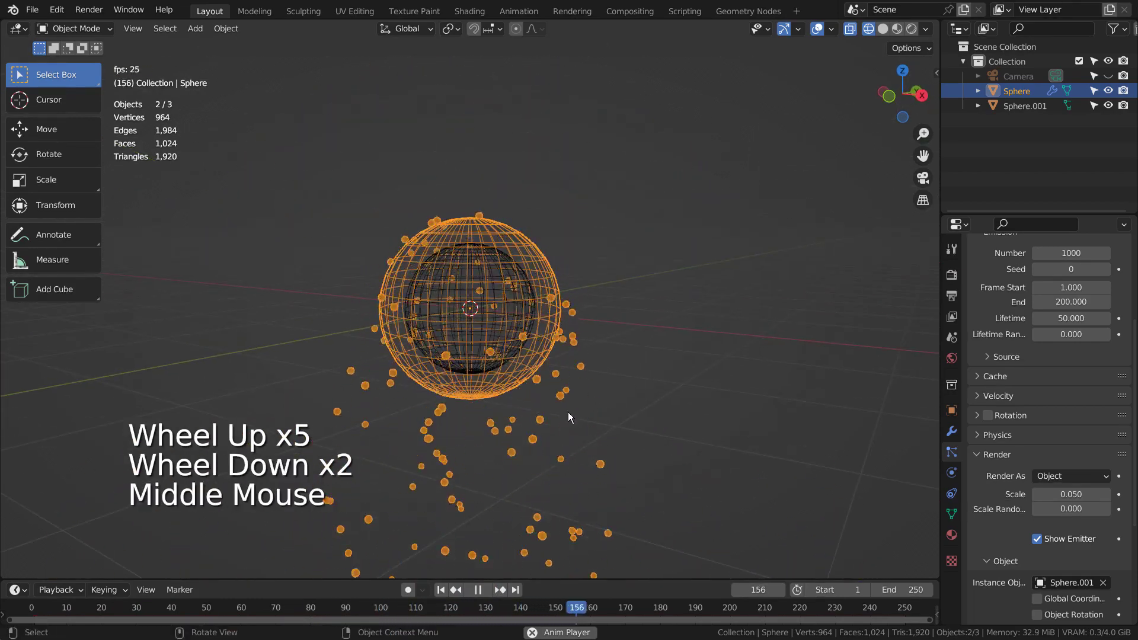
# Pause playback at frame 189 and hide Sphere.001 in the Outliner
pyautogui.click(481, 588)
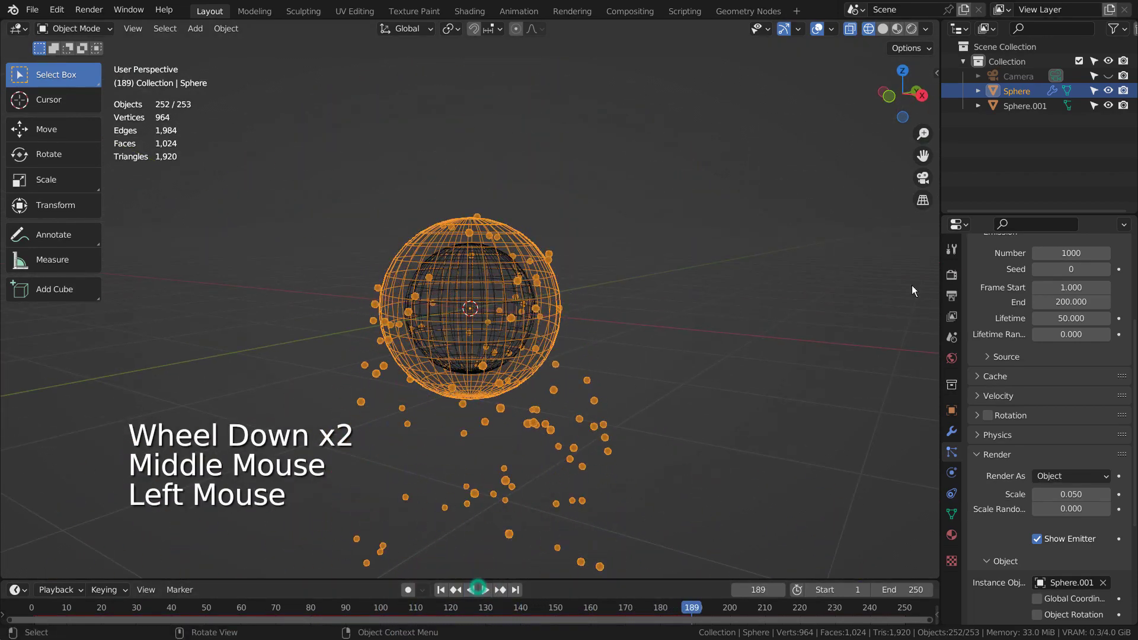
pyautogui.click(1107, 105)
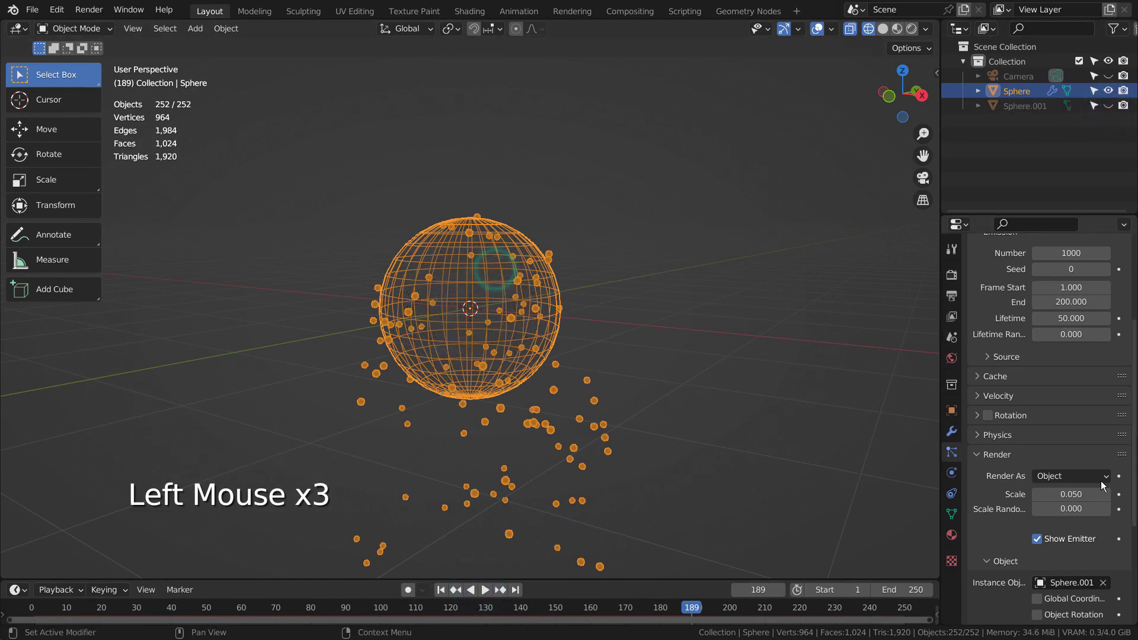
pyautogui.scroll(3, 1095, 499)
# Set the particle Source to emit from Volume
pyautogui.click(980, 503)
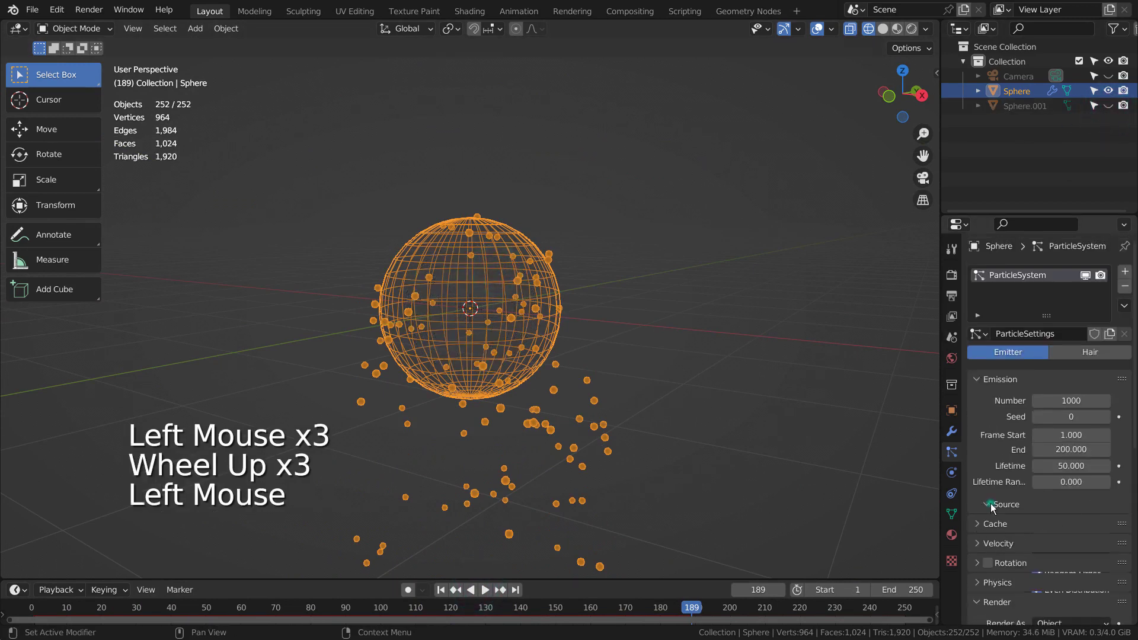
pyautogui.click(1067, 526)
pyautogui.click(1063, 575)
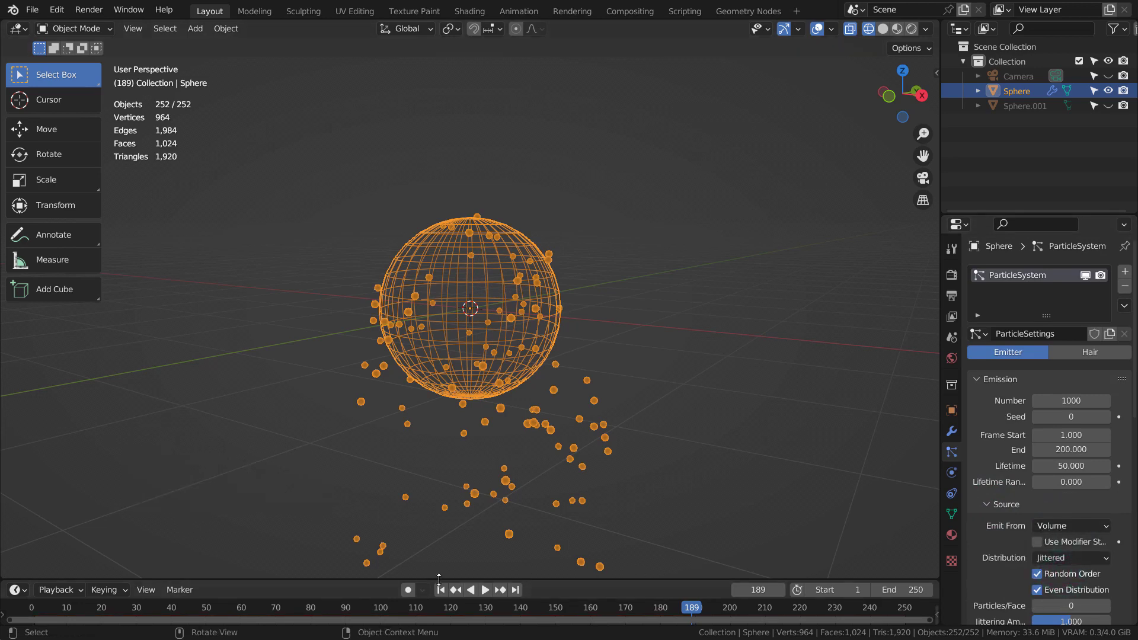
# Preview the volume emission, then stop and rewind to frame 1
pyautogui.click(441, 590)
pyautogui.click(484, 589)
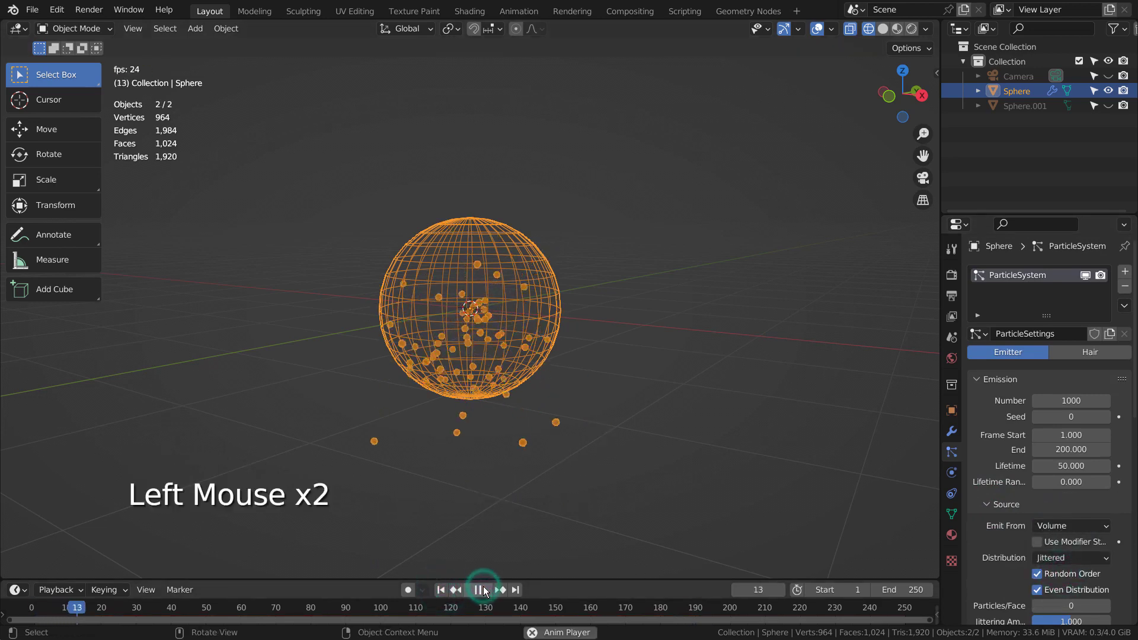
pyautogui.moveTo(632, 448); pyautogui.dragTo(474, 583, button='middle')
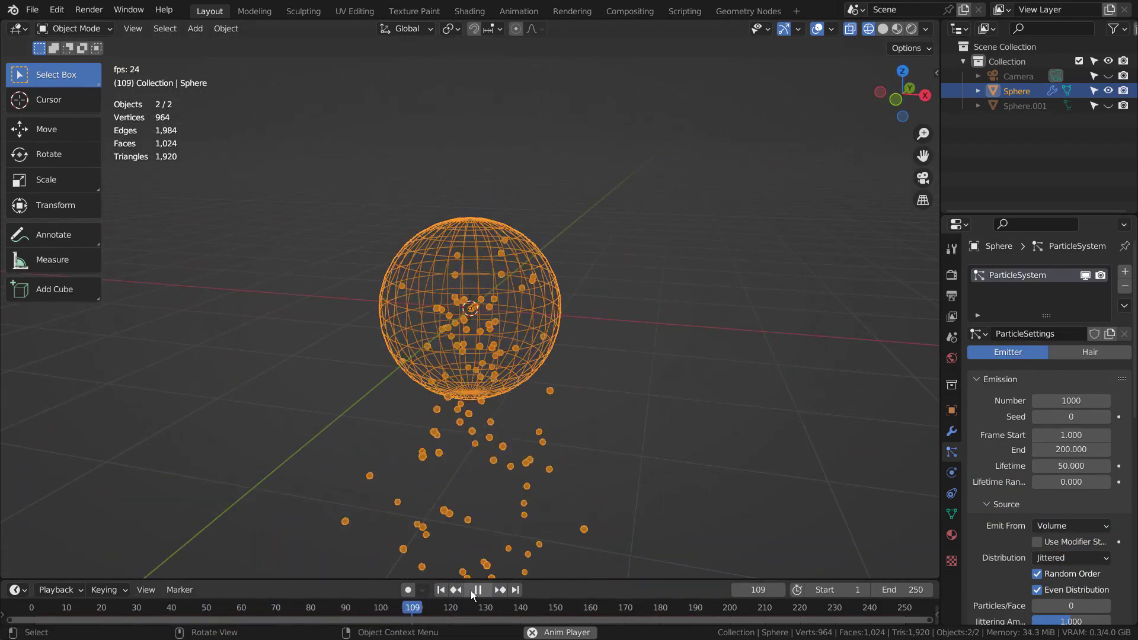
pyautogui.click(477, 590)
pyautogui.click(441, 590)
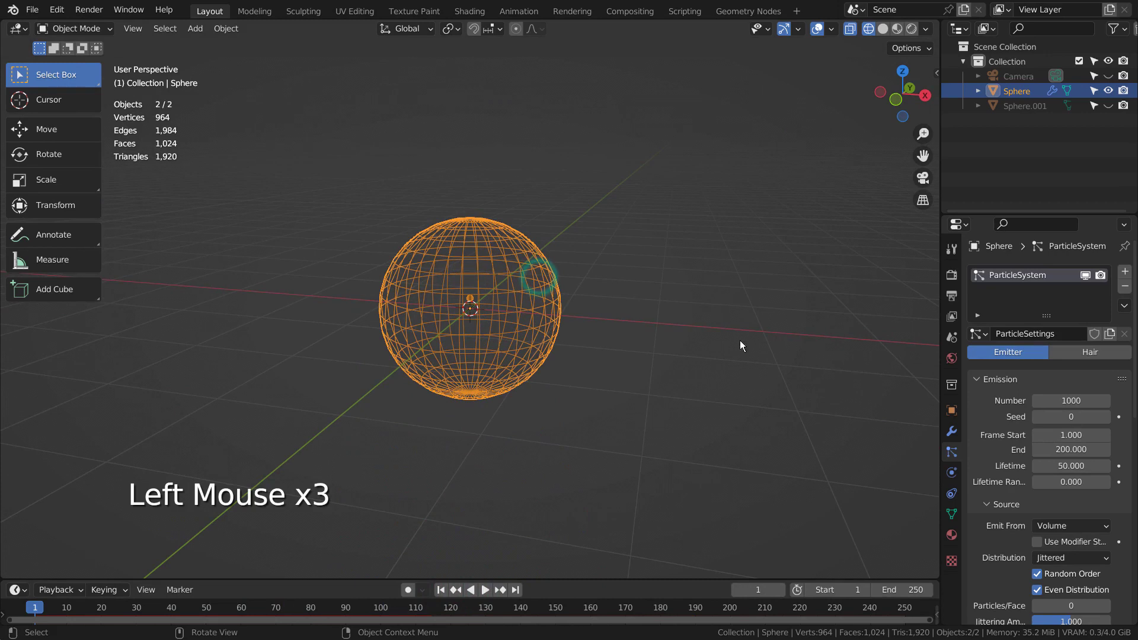
pyautogui.click(951, 472)
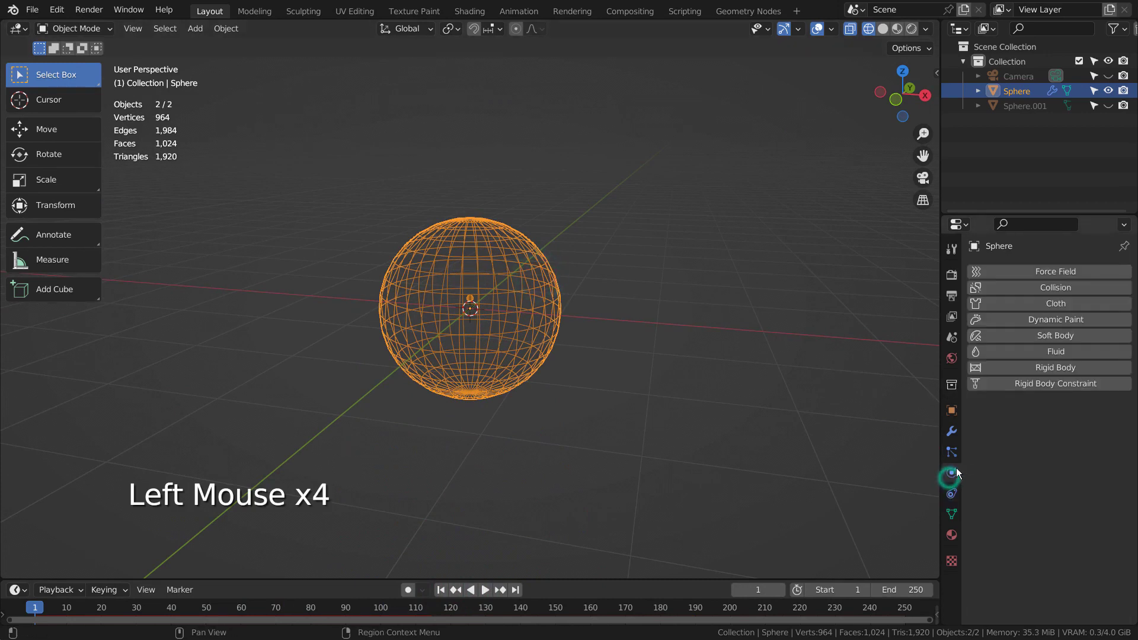
pyautogui.click(1093, 287)
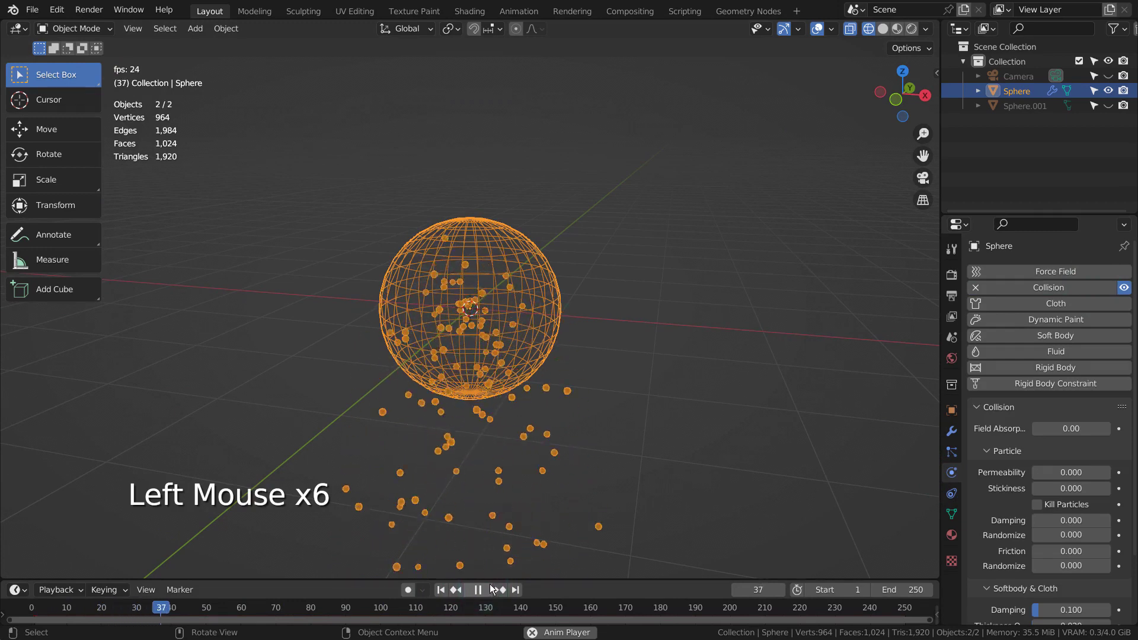
pyautogui.click(485, 590)
pyautogui.click(975, 287)
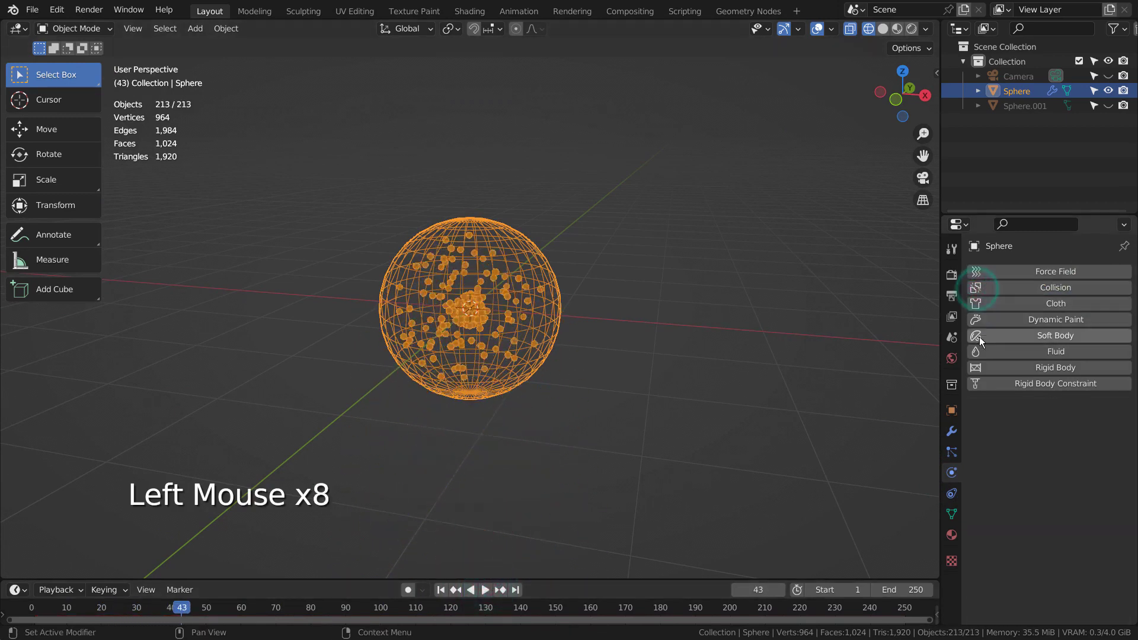
pyautogui.click(1023, 366)
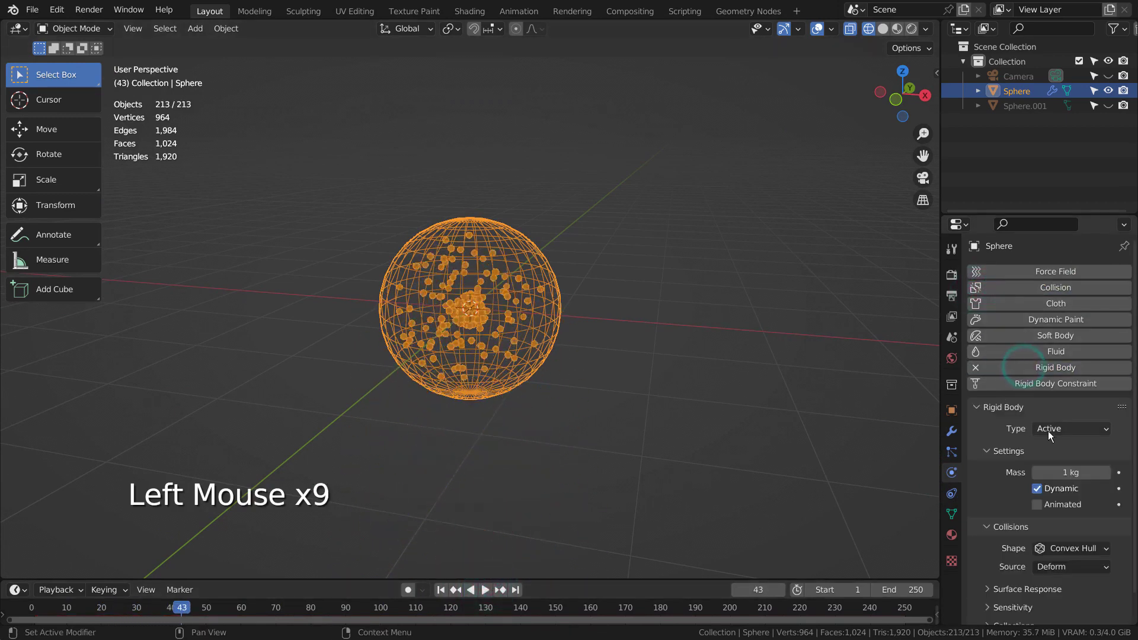
pyautogui.moveTo(1048, 431); pyautogui.dragTo(1051, 460)
pyautogui.scroll(-2, 1051, 457)
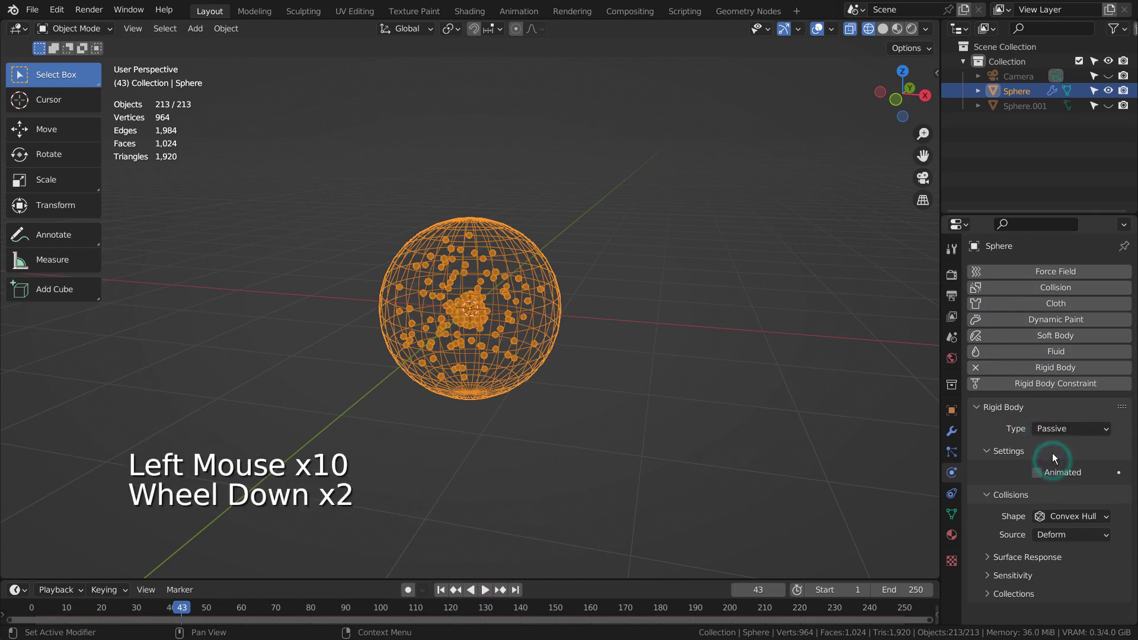
pyautogui.click(1067, 515)
pyautogui.click(1069, 403)
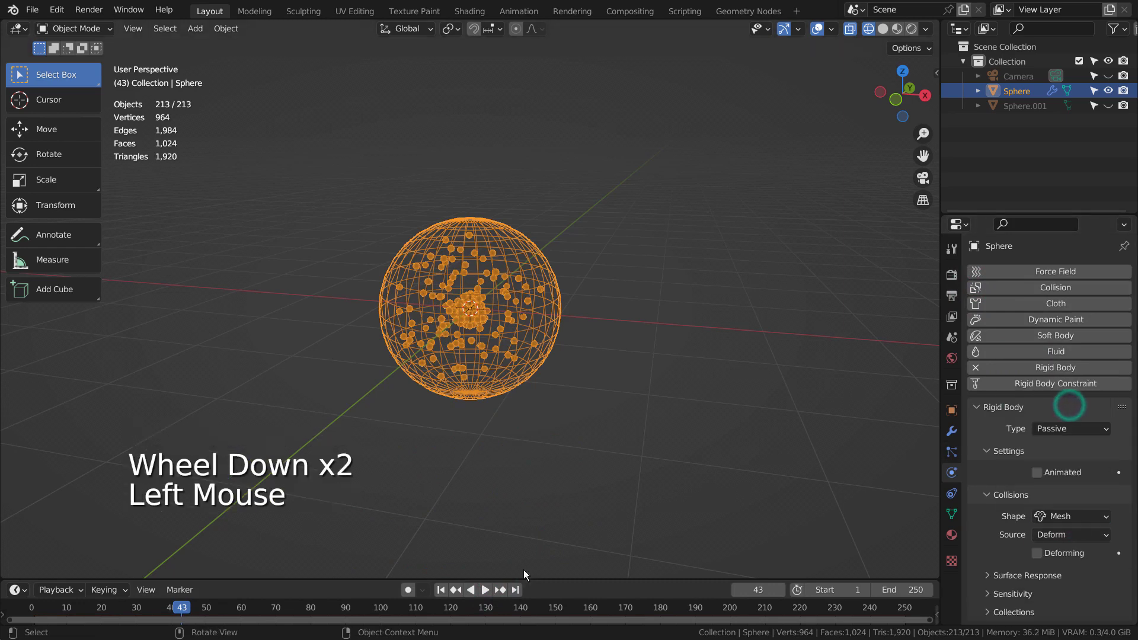
pyautogui.click(442, 590)
pyautogui.click(486, 590)
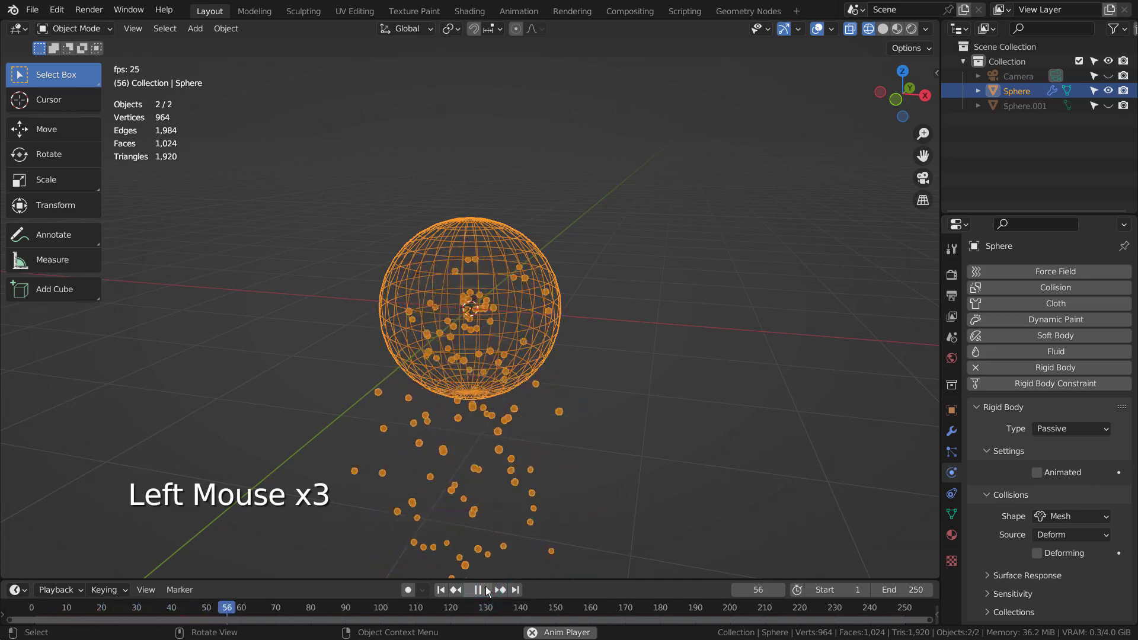
pyautogui.click(486, 589)
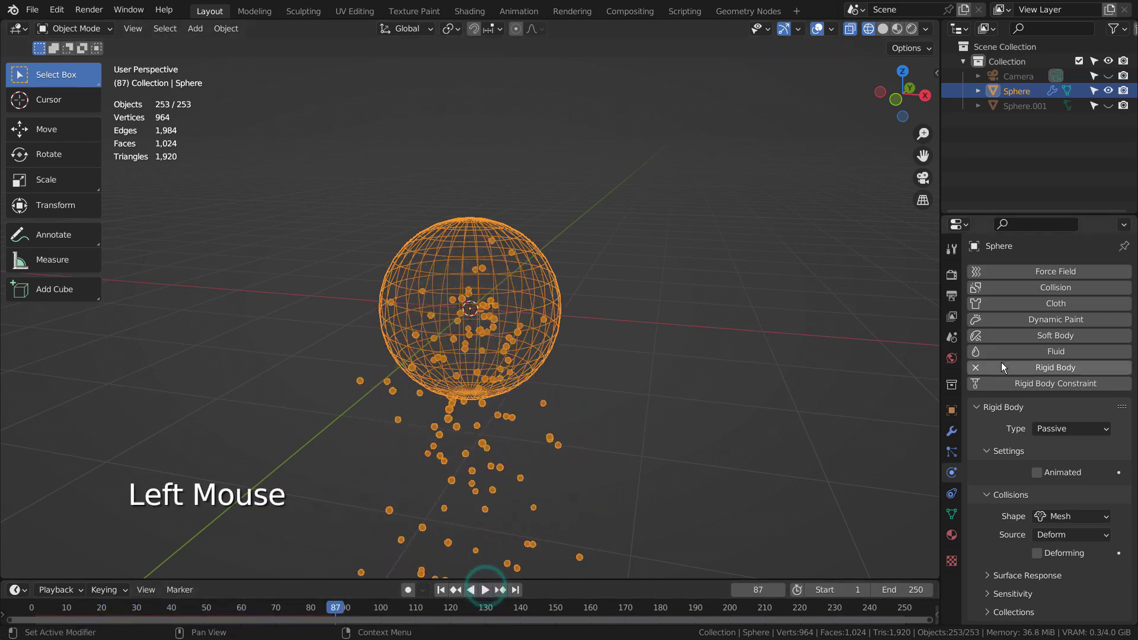
pyautogui.click(975, 368)
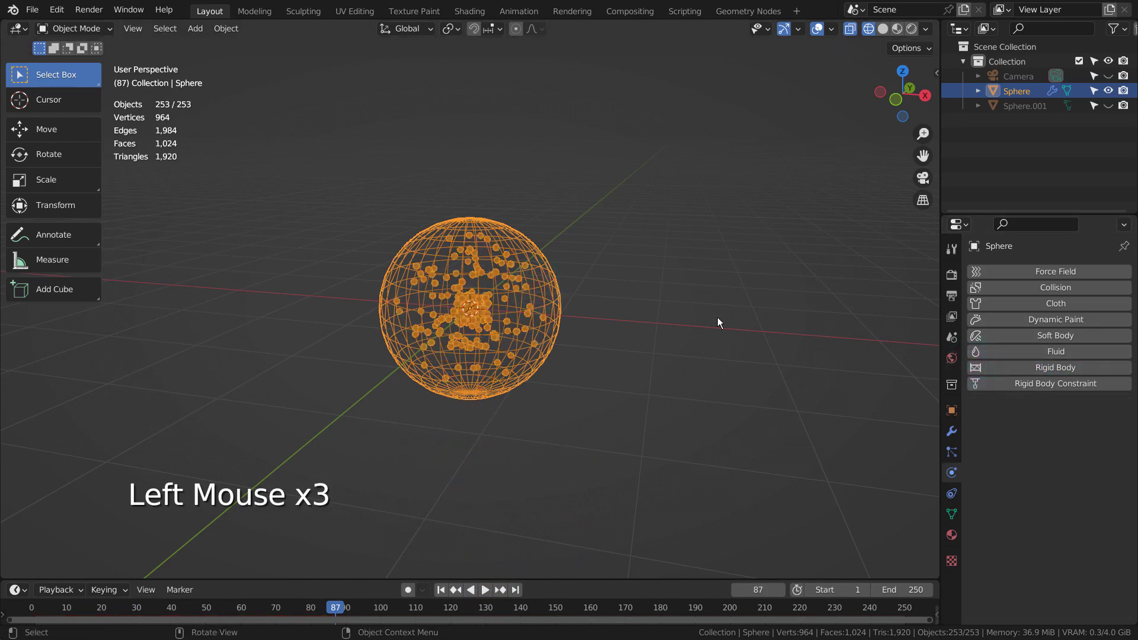
# Add UV sphere Sphere.002, scaled to about 0.99 around the particle sphere
pyautogui.hotkey('shift', 'a')
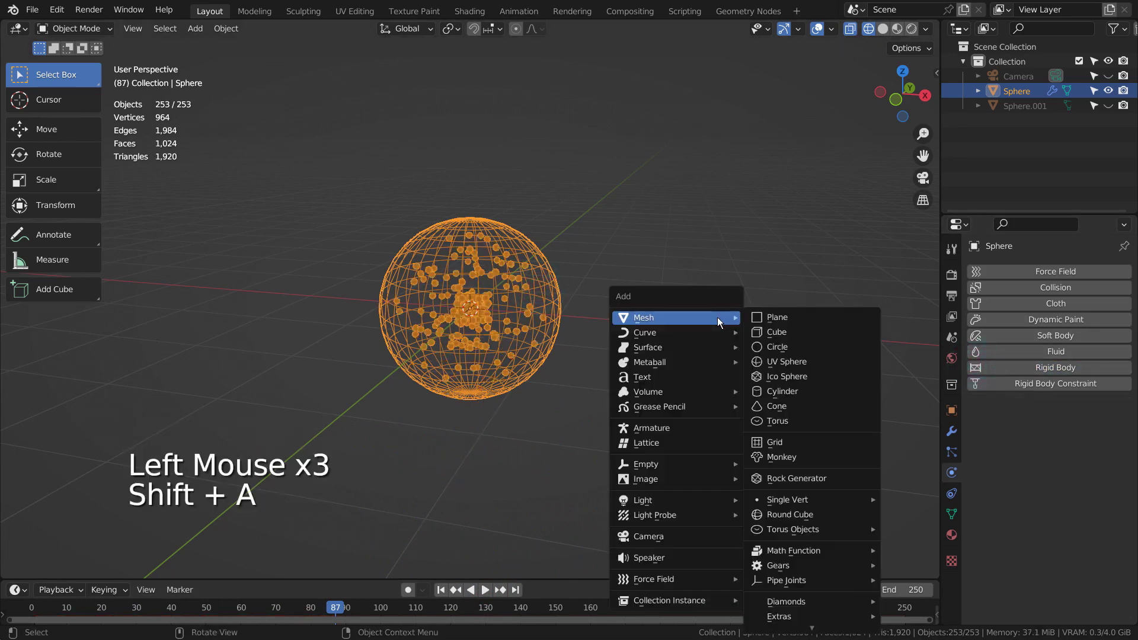
pyautogui.click(799, 362)
pyautogui.press('s')
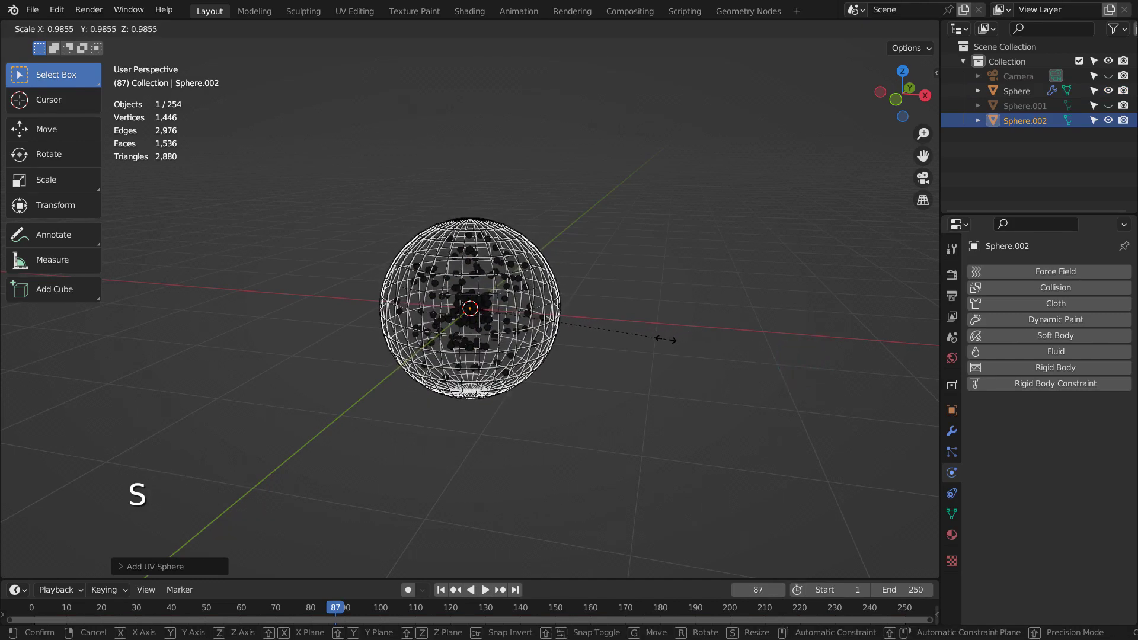
pyautogui.click(671, 339)
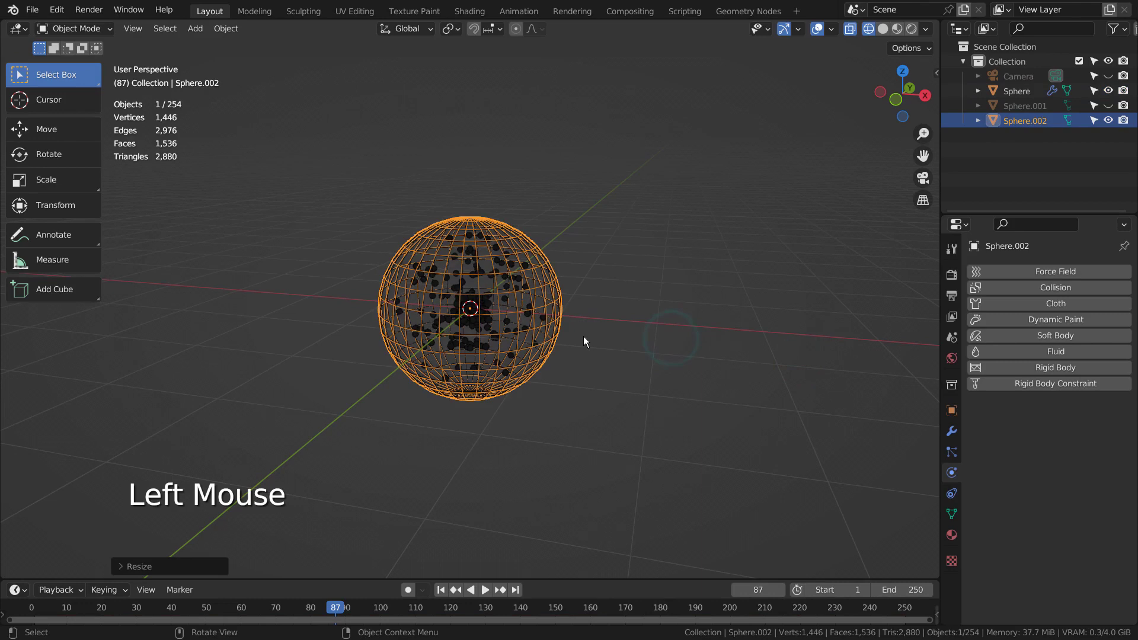
pyautogui.moveTo(584, 337); pyautogui.dragTo(815, 247, button='middle')
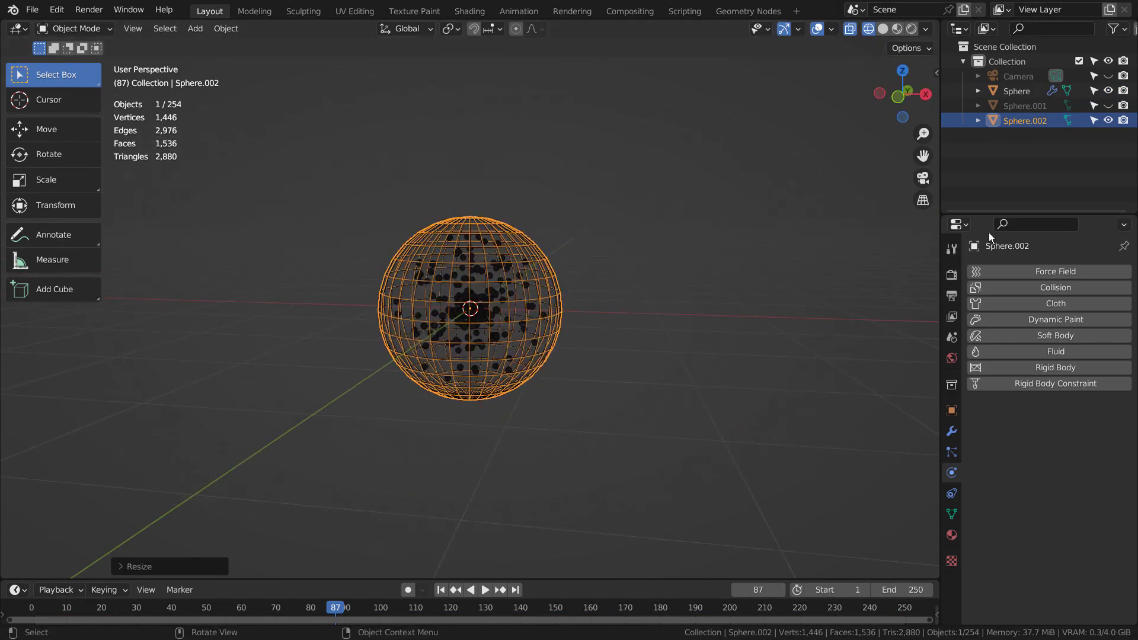
# Replay the particles with Sphere.002 hidden, then give Sphere.002 Collision physics
pyautogui.click(1107, 121)
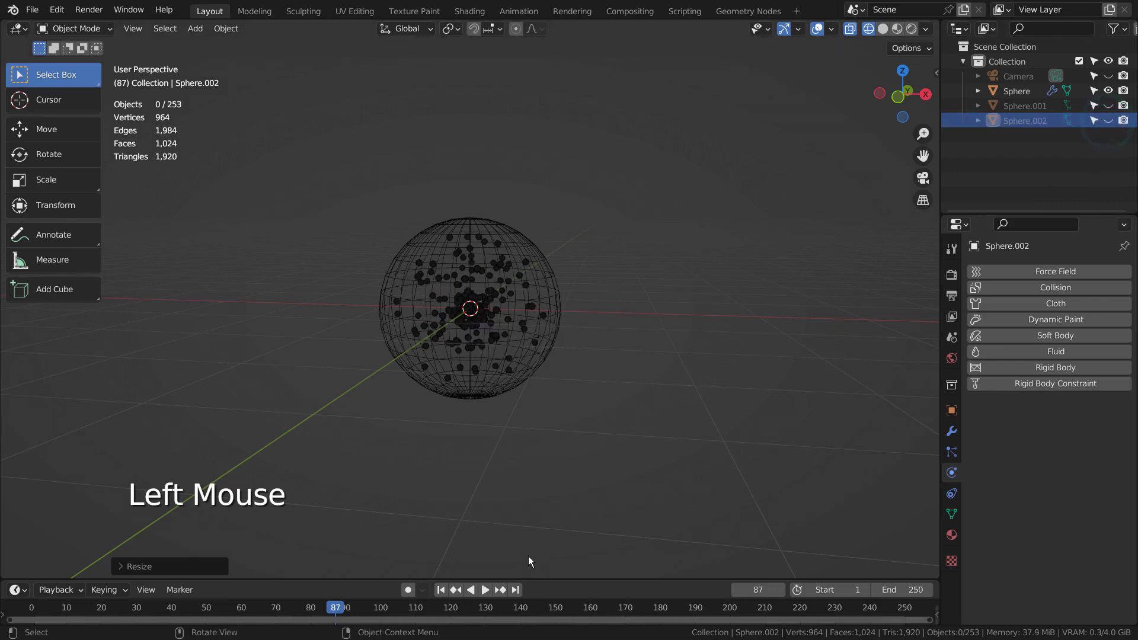
pyautogui.click(441, 590)
pyautogui.click(485, 590)
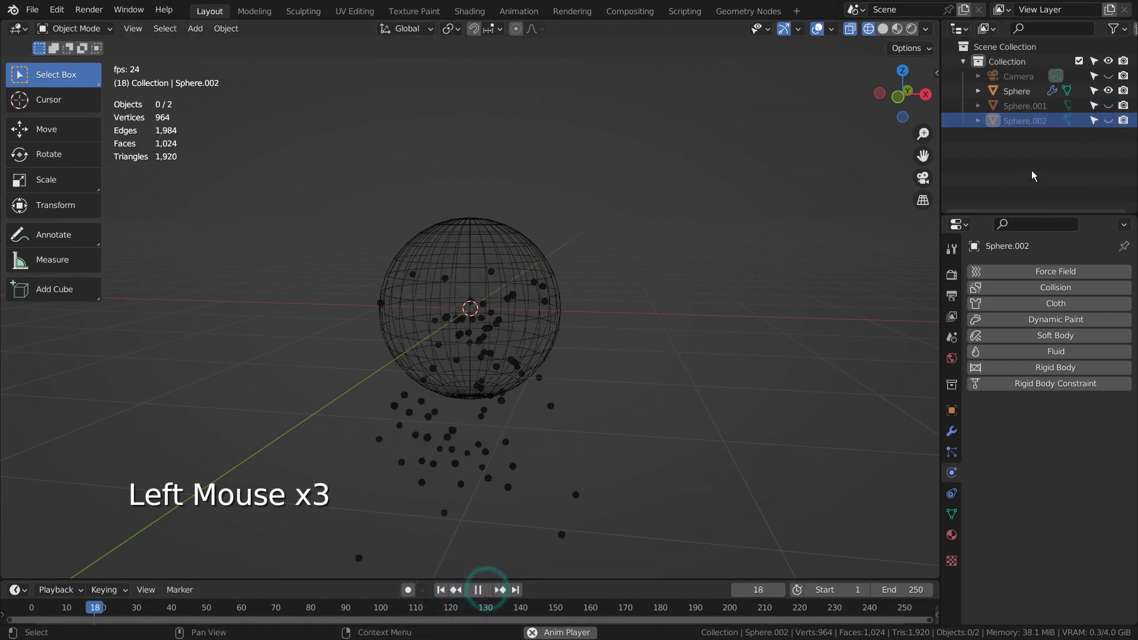
pyautogui.click(1107, 121)
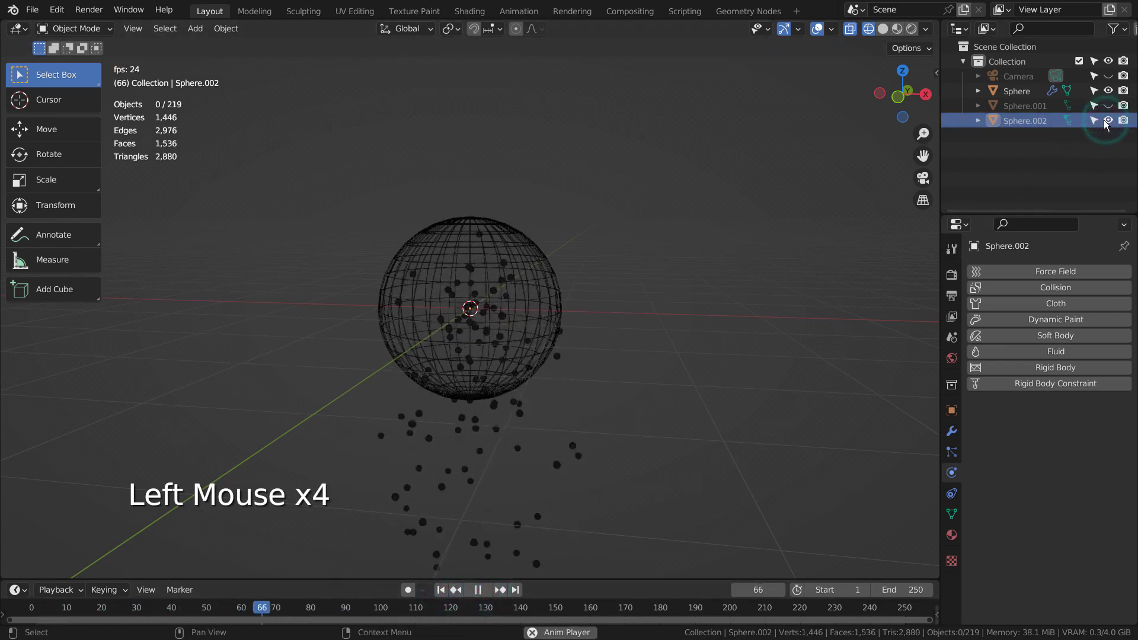
pyautogui.click(1033, 122)
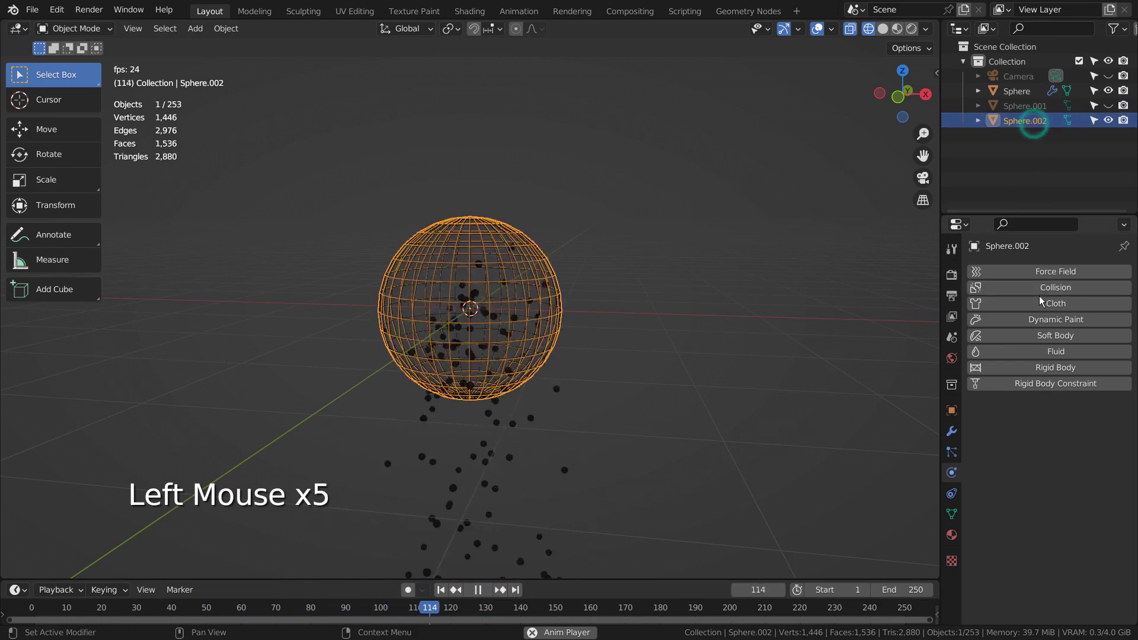
pyautogui.click(1037, 288)
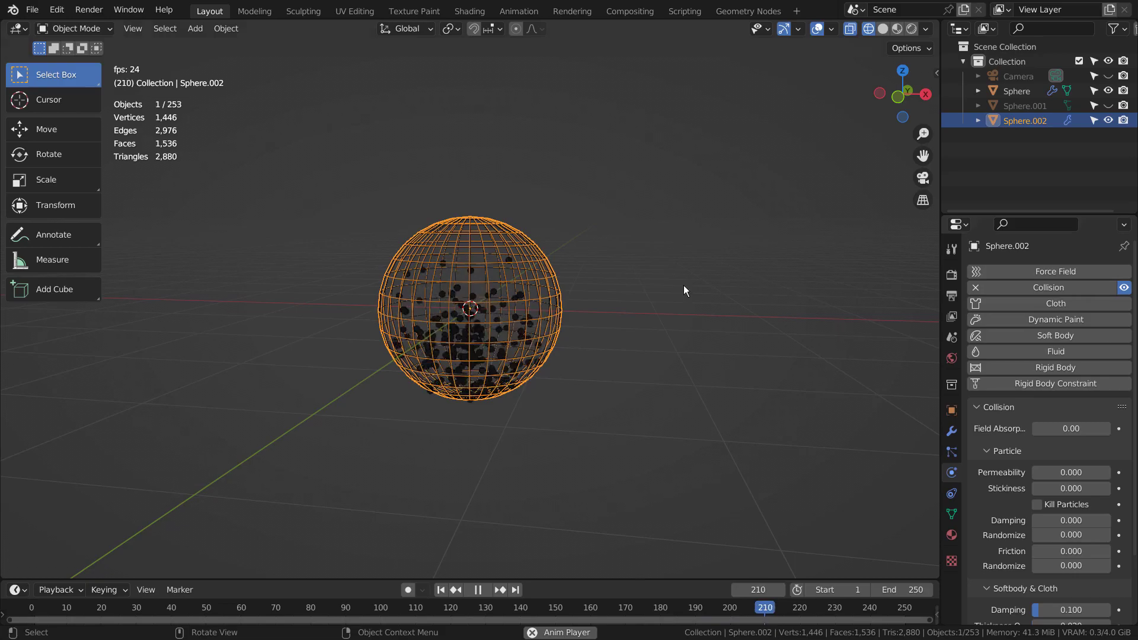
# Zoom in and toggle Sphere.002 visibility to check the particles stay inside
pyautogui.scroll(4, 617, 287)
pyautogui.moveTo(624, 329)
pyautogui.mouseDown(button='middle')
pyautogui.moveTo(649, 297)
pyautogui.moveTo(632, 311)
pyautogui.mouseUp(button='middle')
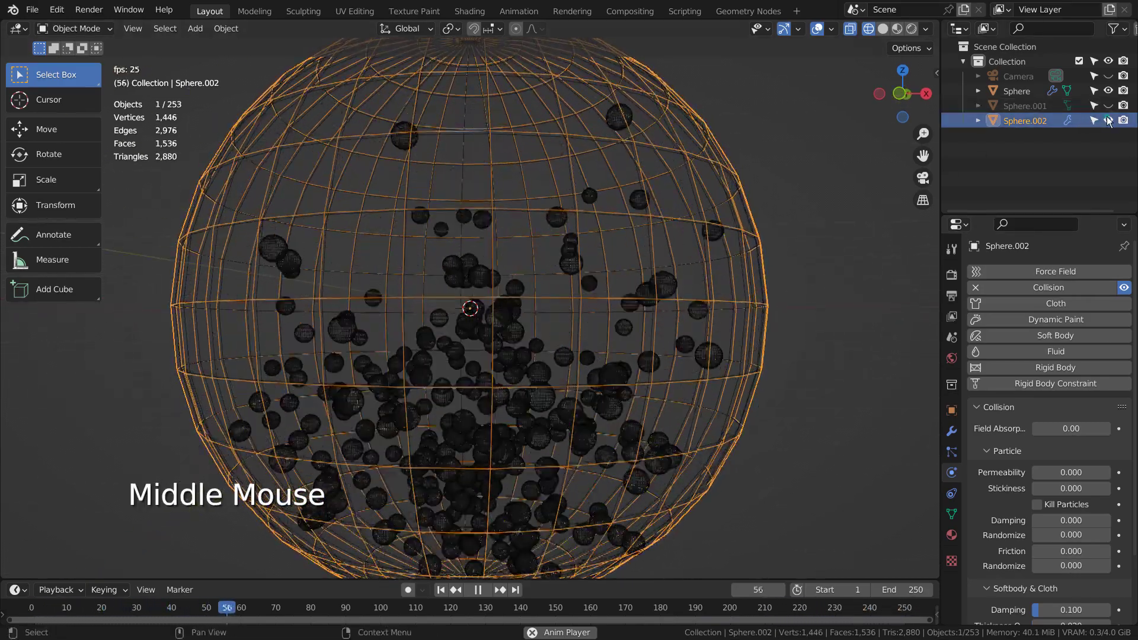
pyautogui.click(1107, 120)
pyautogui.click(1107, 121)
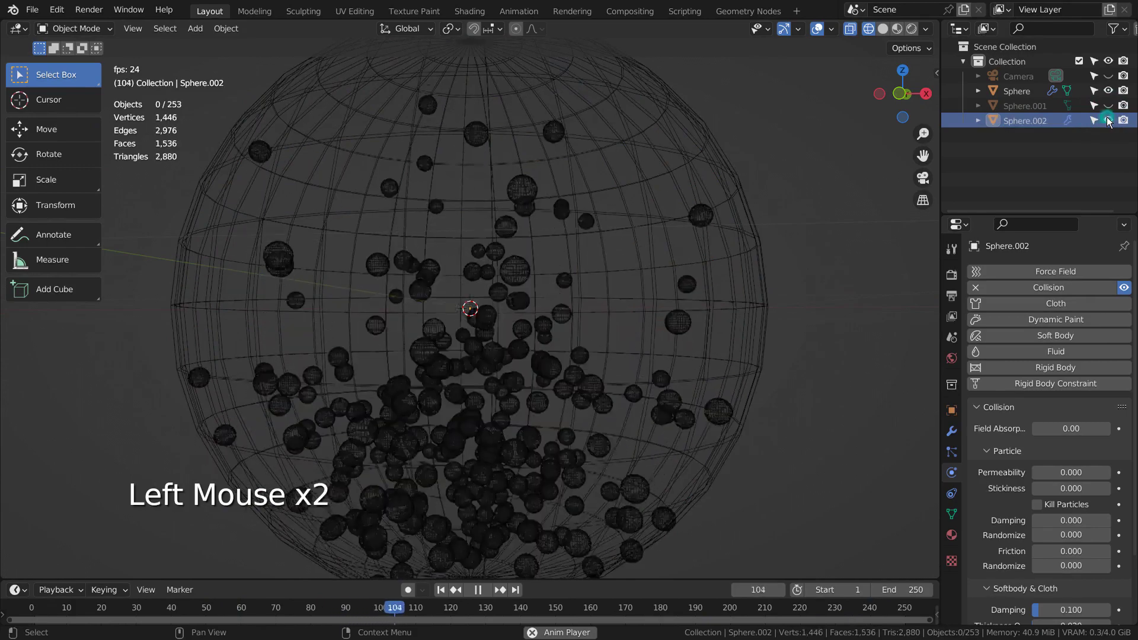
pyautogui.click(1107, 121)
pyautogui.click(1108, 120)
pyautogui.click(1108, 120)
# In solid shading, toggle Sphere.002 on and off to compare containment
pyautogui.hotkey('shift', 'z')
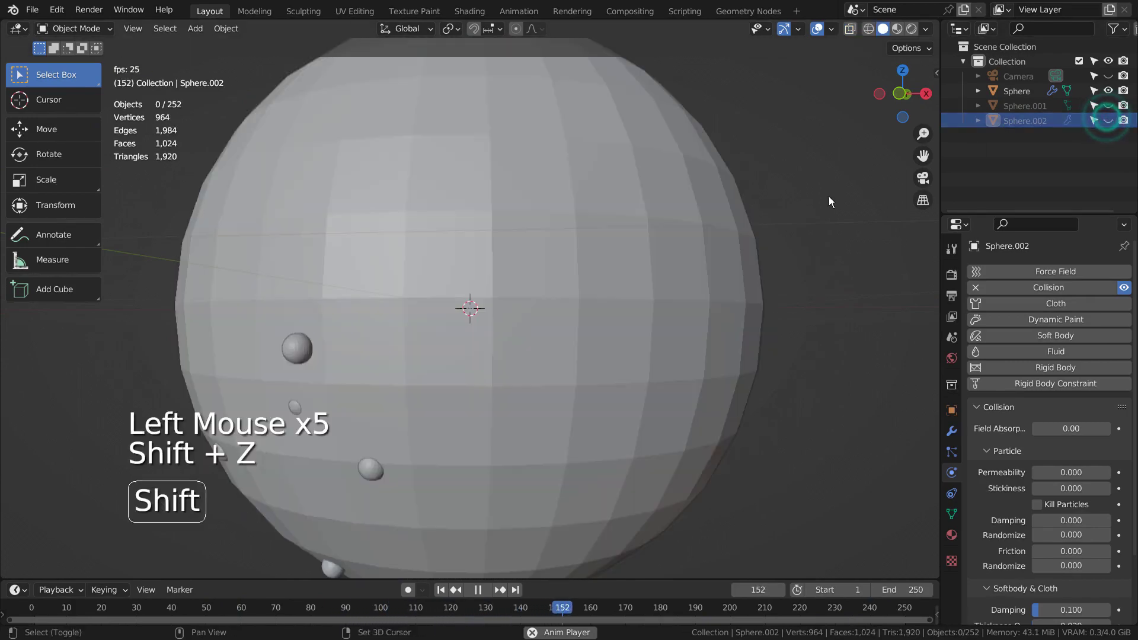
pyautogui.click(1107, 121)
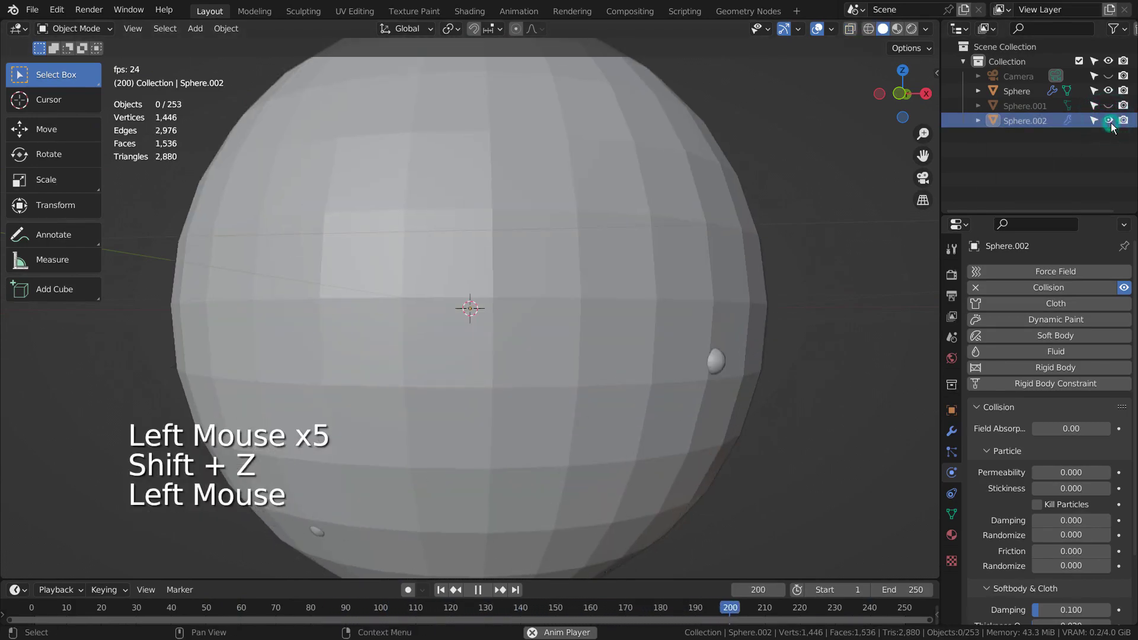
pyautogui.click(1107, 120)
pyautogui.click(1107, 120)
pyautogui.click(1107, 120)
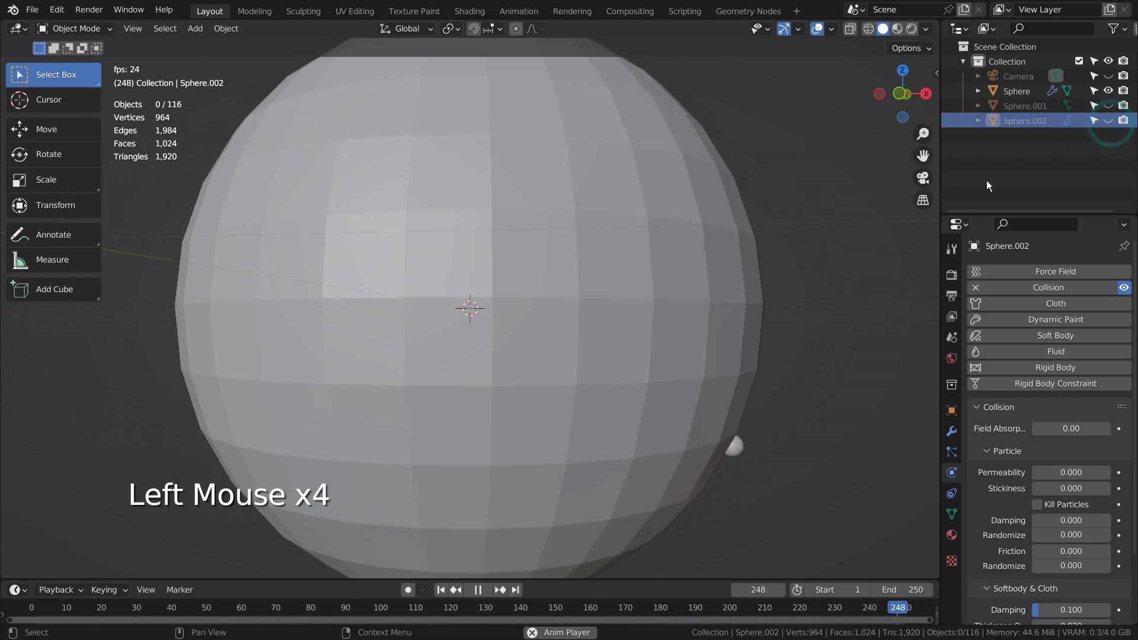
# From a top view, select all objects, ending in solid shading
pyautogui.scroll(-3, 687, 378)
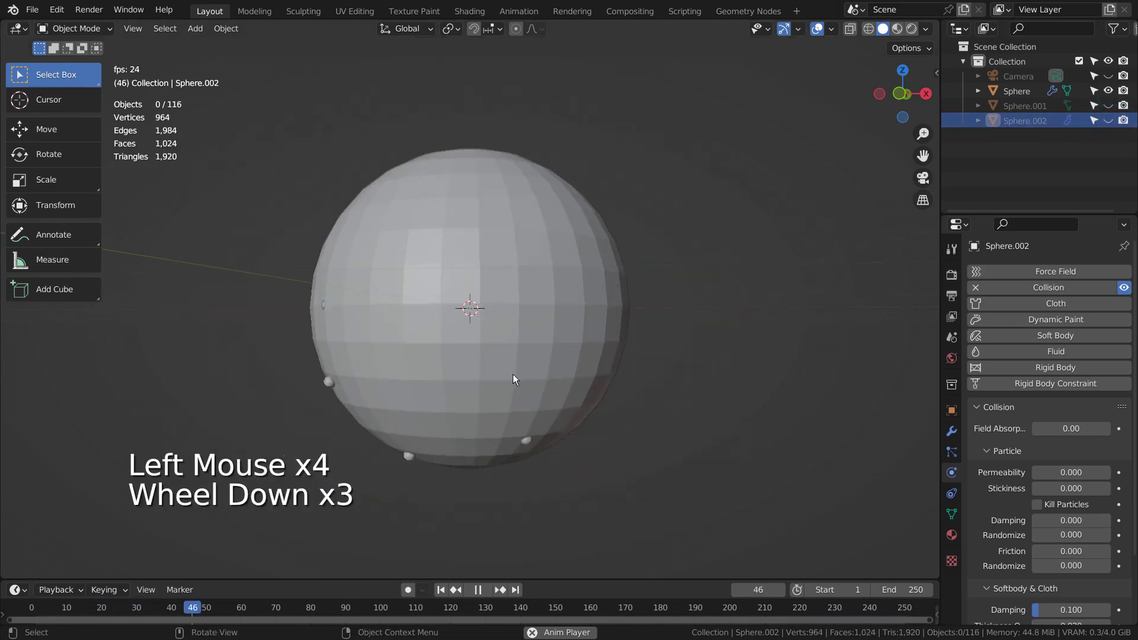
pyautogui.moveTo(462, 415); pyautogui.dragTo(585, 363, button='middle')
pyautogui.hotkey('shift', 'z')
pyautogui.press('a')
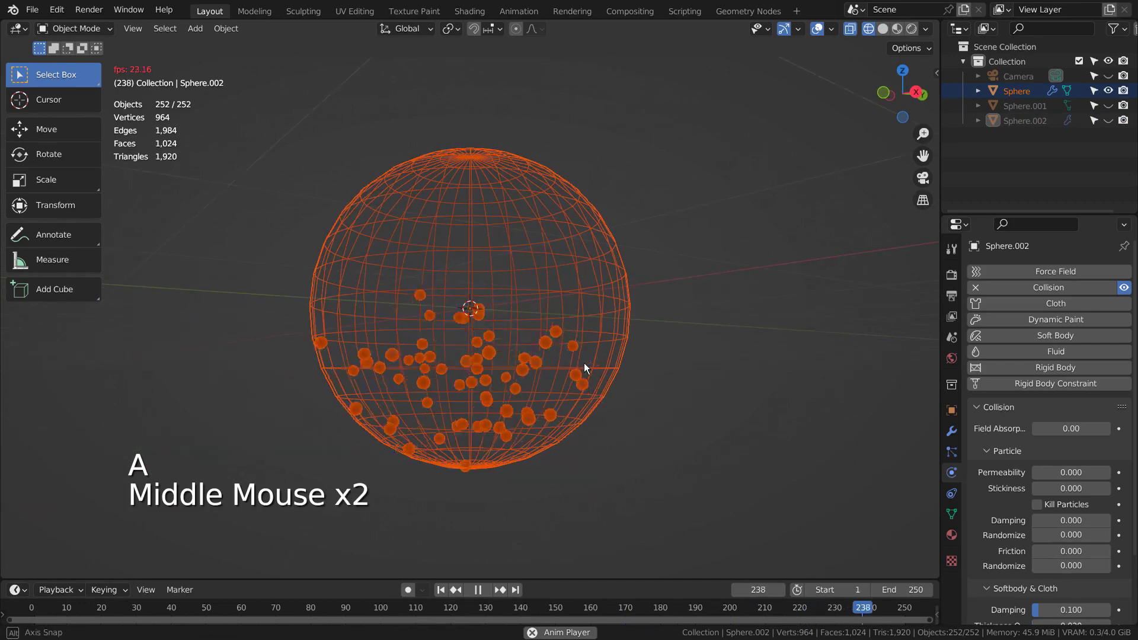
pyautogui.hotkey('shift', 'z')
# Make Sphere the active object and show its particle settings
pyautogui.moveTo(605, 407)
pyautogui.mouseDown(button='middle')
pyautogui.moveTo(589, 442)
pyautogui.moveTo(494, 416)
pyautogui.moveTo(503, 332)
pyautogui.mouseUp(button='middle')
pyautogui.click(503, 331)
pyautogui.click(951, 451)
pyautogui.scroll(-2, 975, 488)
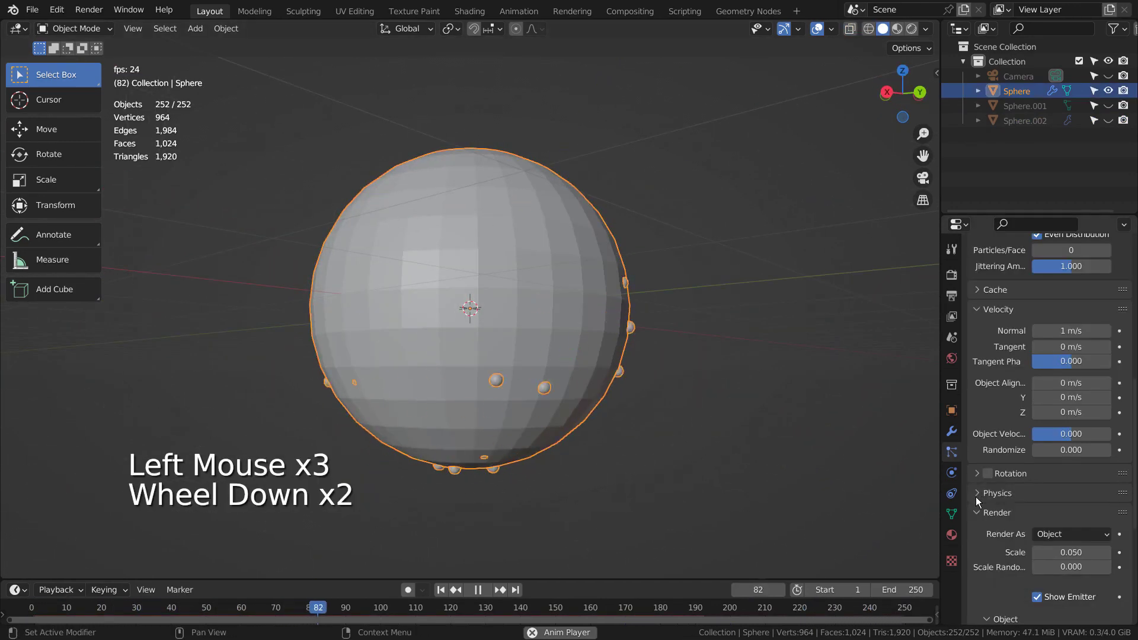
# Enable Size Deflect under the particle Physics > Deflection settings
pyautogui.click(976, 495)
pyautogui.scroll(-4, 976, 498)
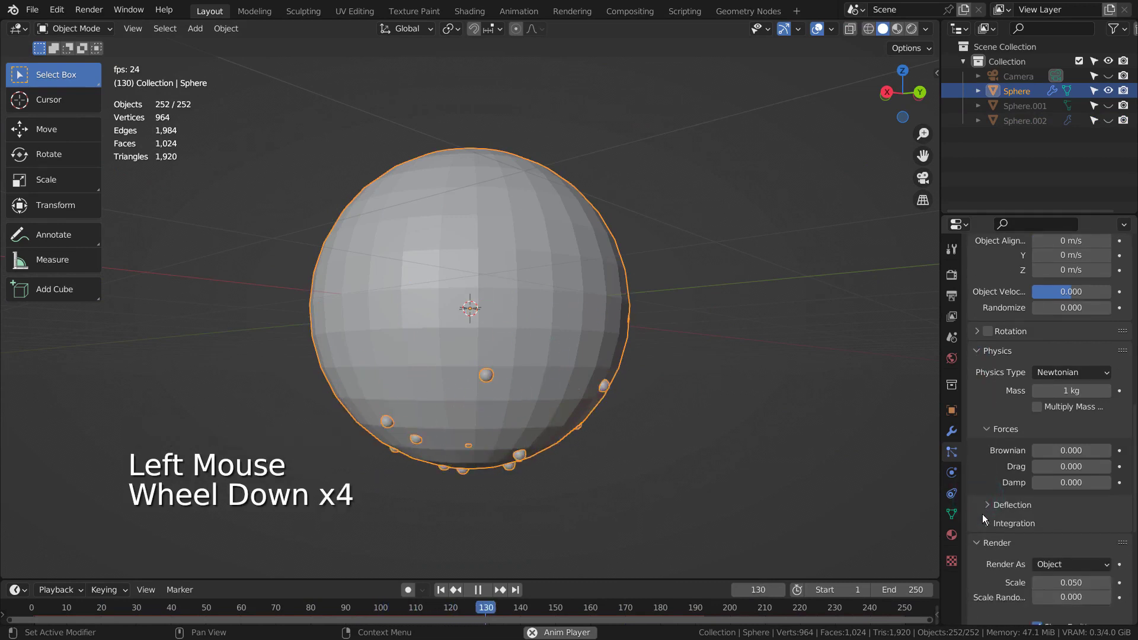
pyautogui.click(983, 510)
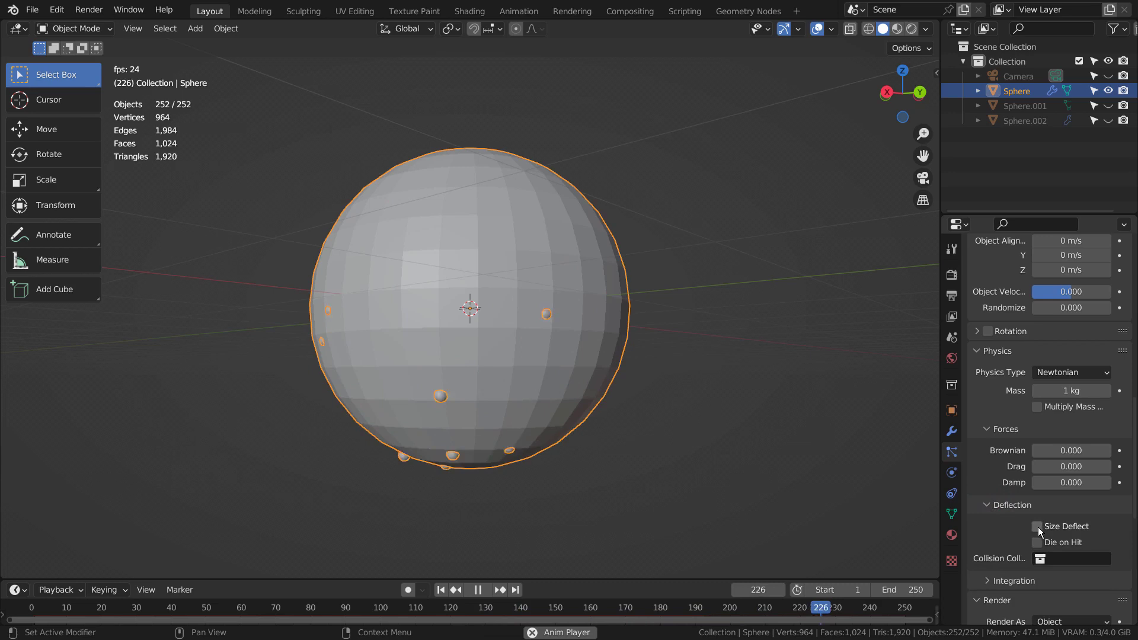
pyautogui.click(988, 582)
pyautogui.scroll(-2, 989, 585)
pyautogui.scroll(-2, 989, 586)
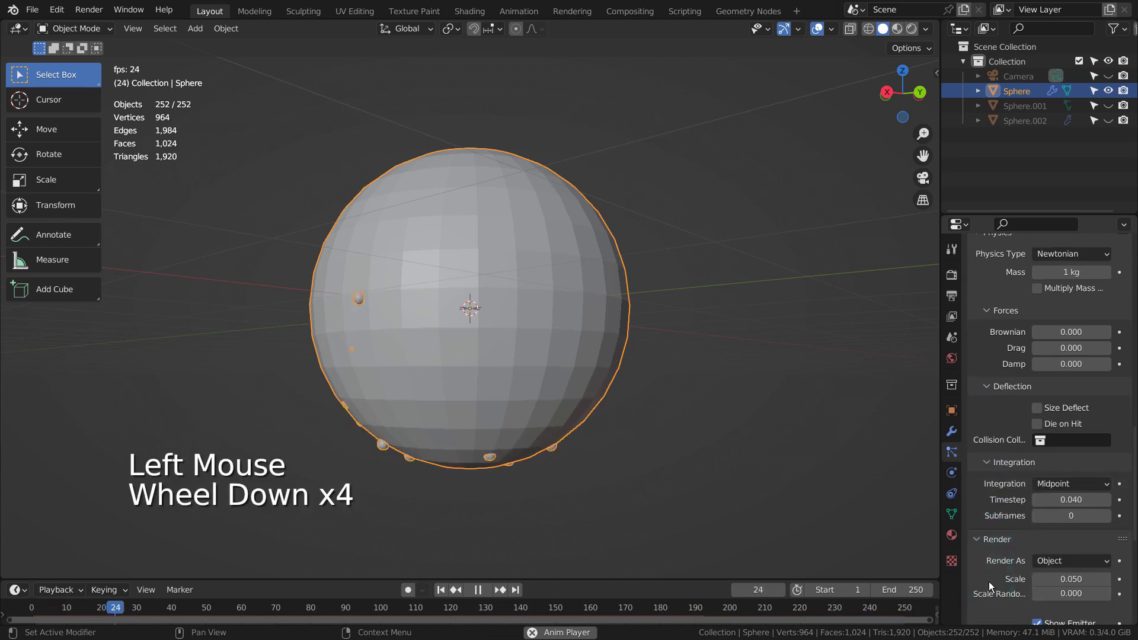
pyautogui.scroll(2, 989, 585)
pyautogui.scroll(1, 997, 570)
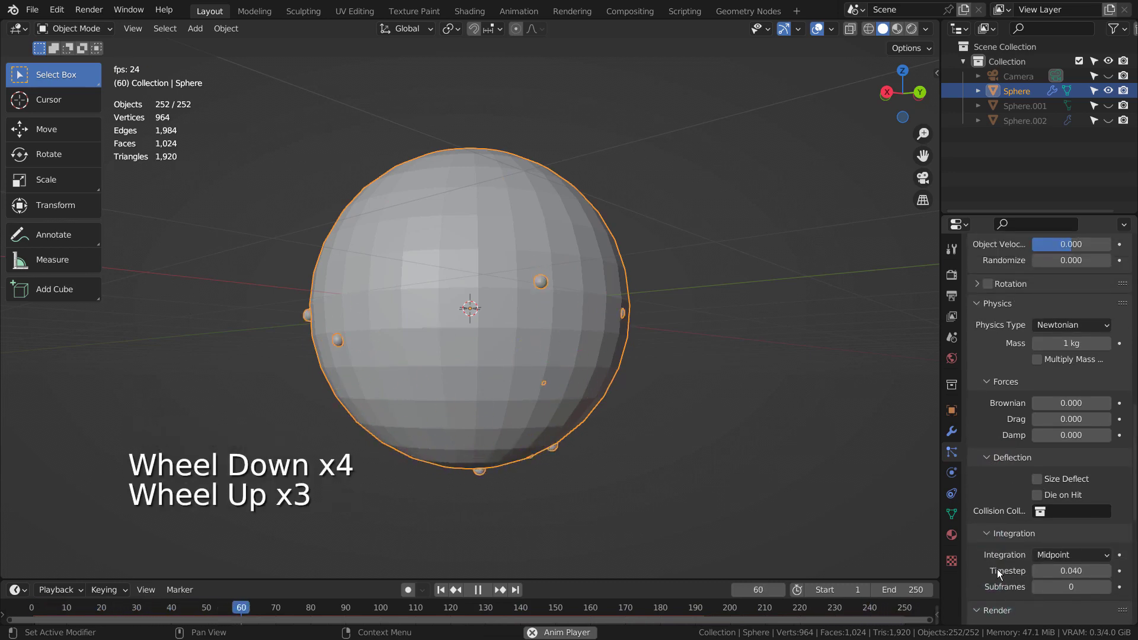
pyautogui.click(987, 532)
pyautogui.click(1042, 480)
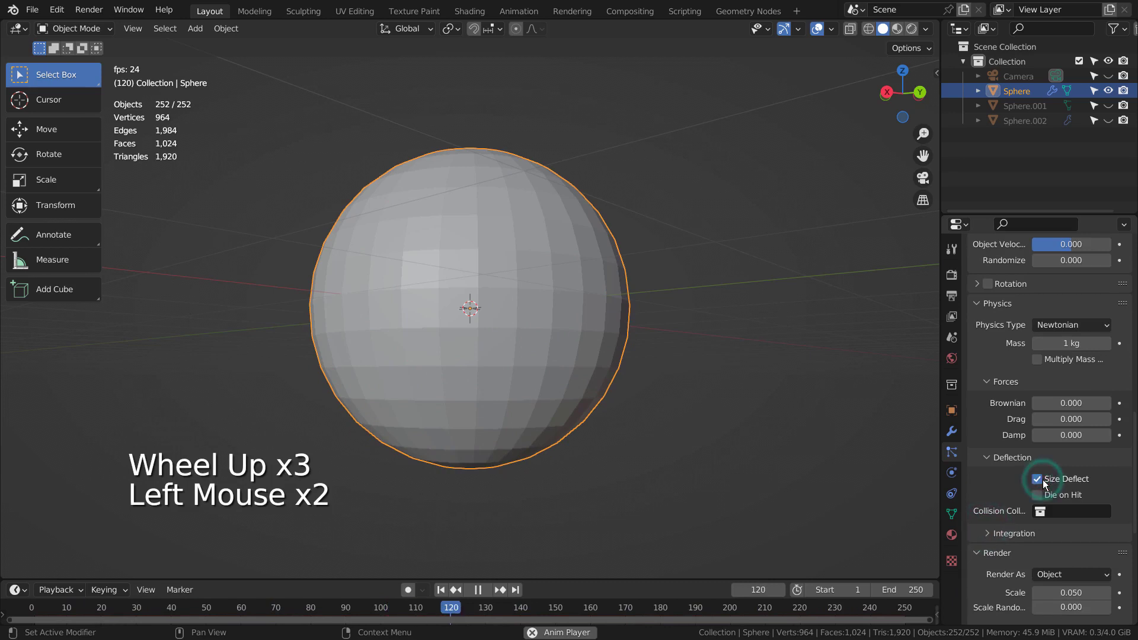
# Compare particles with Size Deflect off and on, leaving it enabled
pyautogui.click(1034, 479)
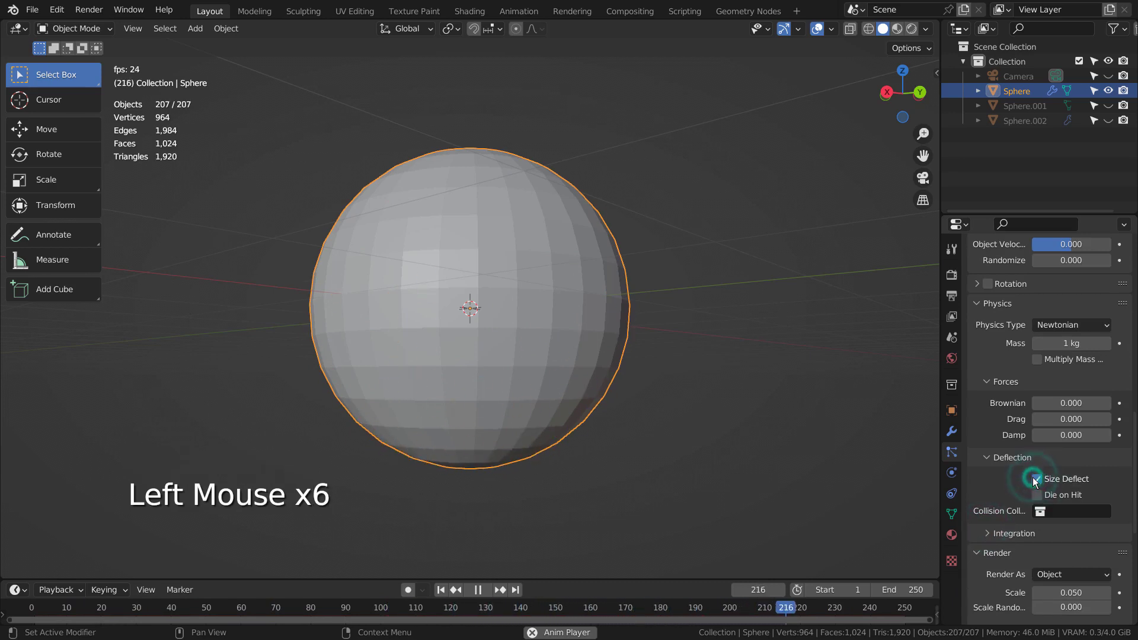
pyautogui.hotkey('shift', 'z')
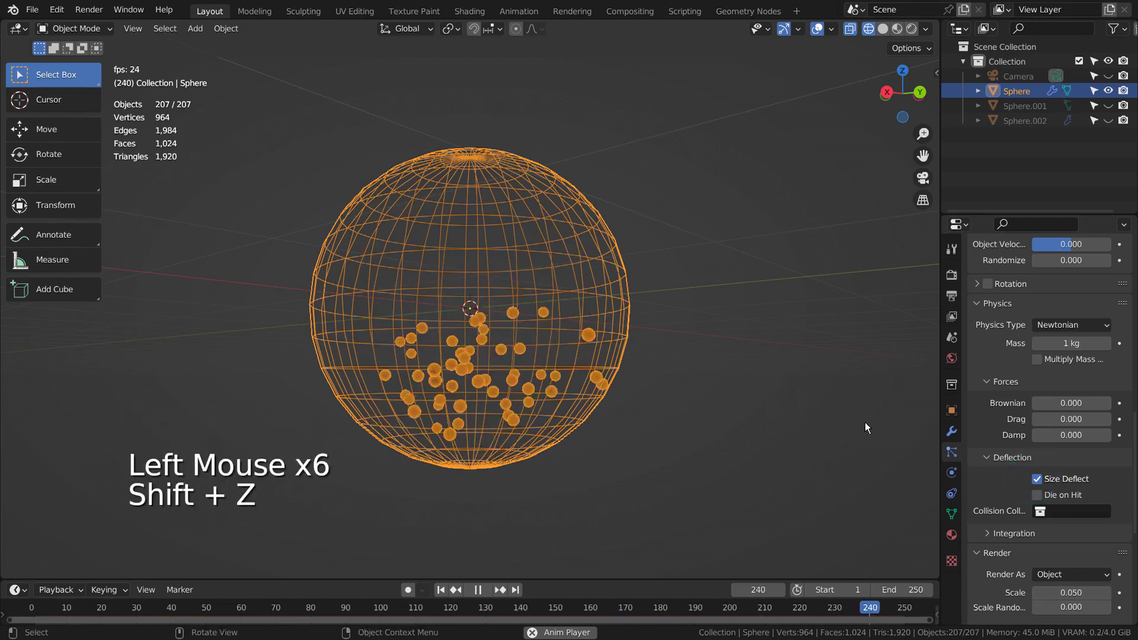
pyautogui.click(1036, 479)
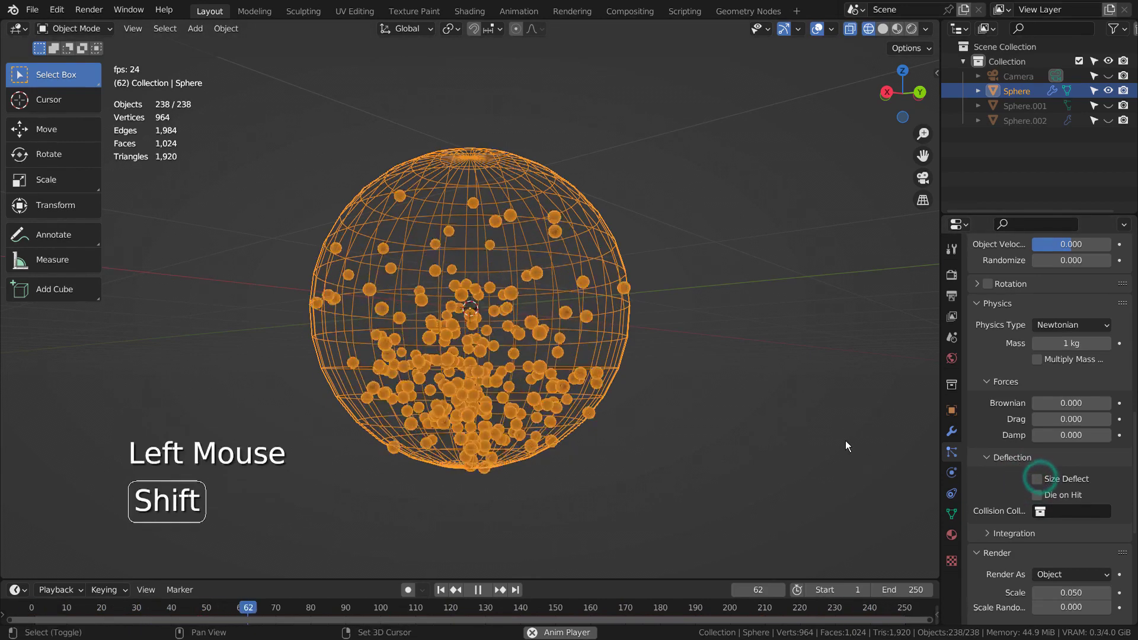
pyautogui.hotkey('shift', 'z')
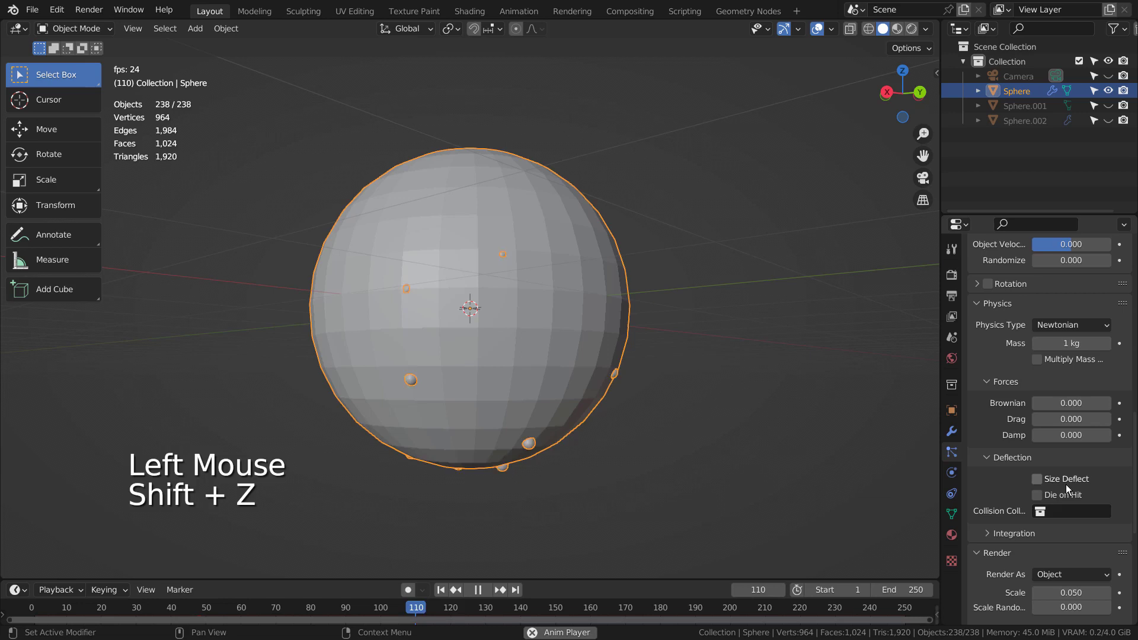
pyautogui.click(1035, 480)
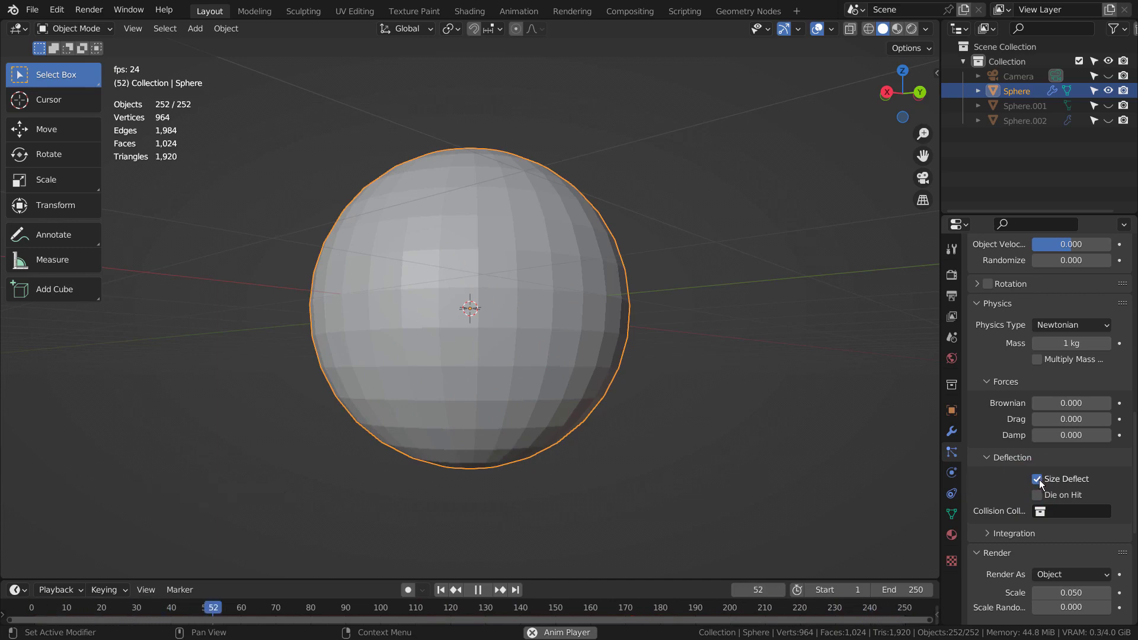
pyautogui.hotkey('shift', 'z')
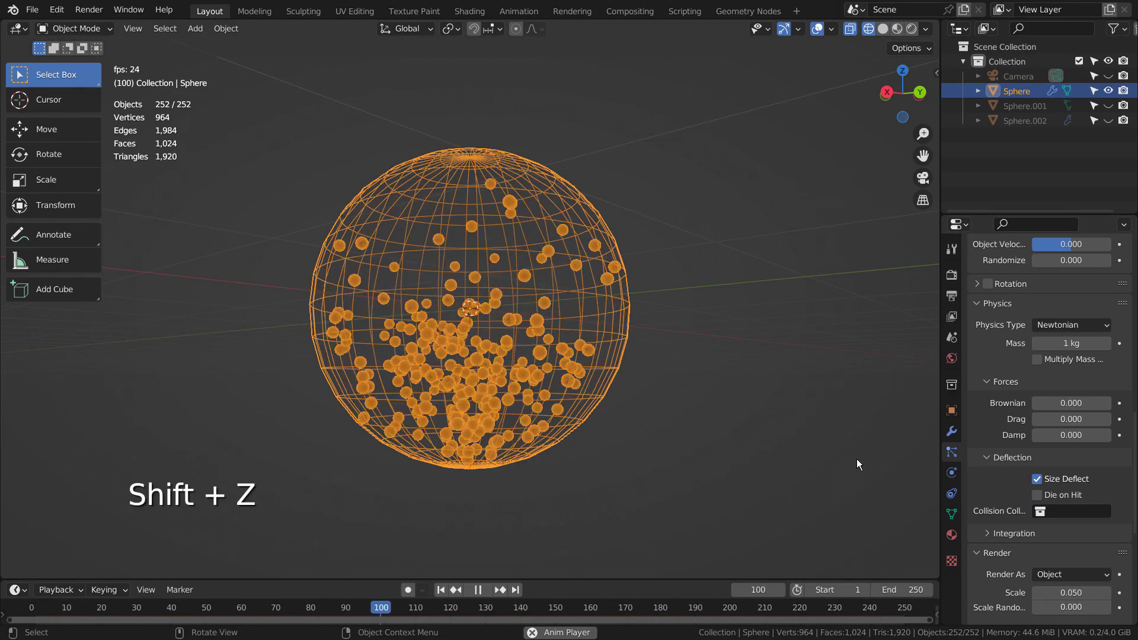
# Pause at frame 126 and apply Make Instances Real to the particles
pyautogui.press('space')
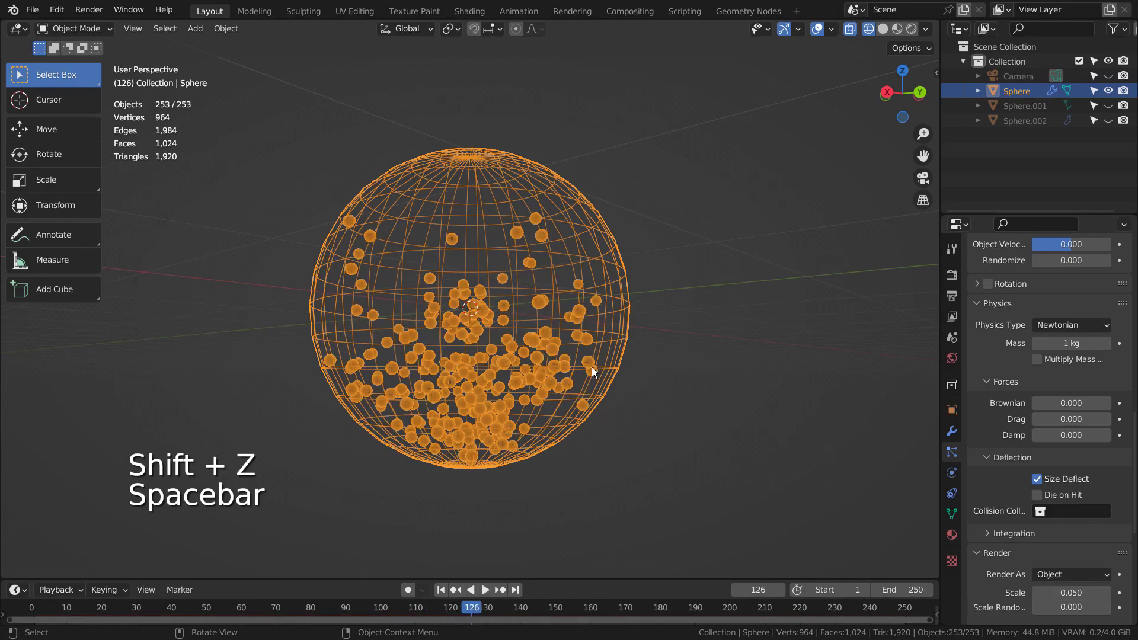
pyautogui.moveTo(592, 367); pyautogui.dragTo(607, 321, button='middle')
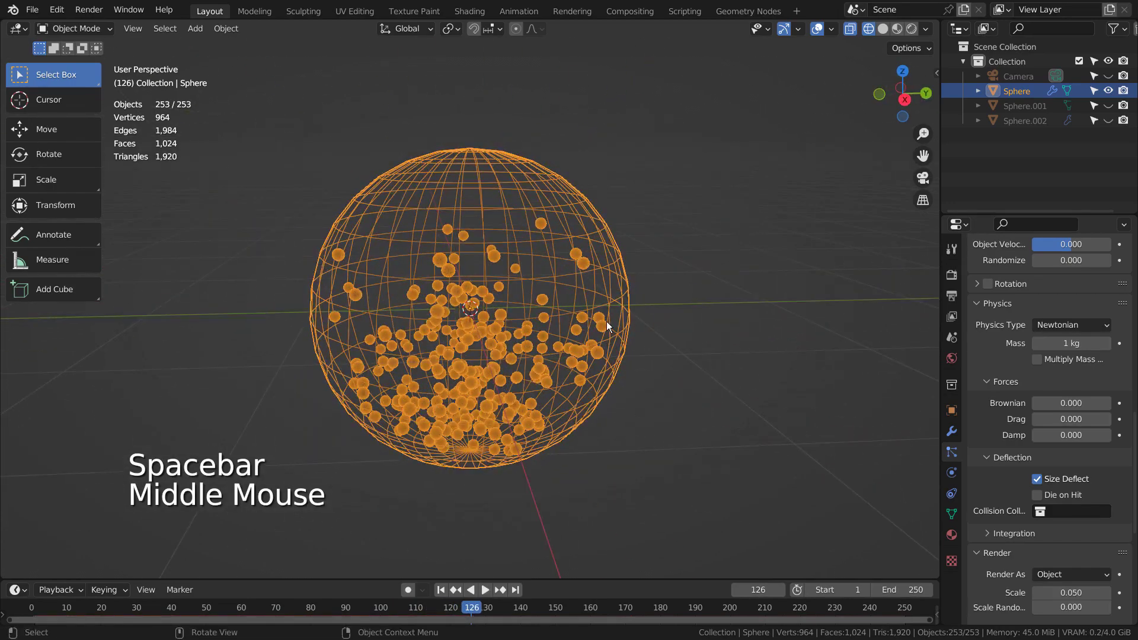
pyautogui.click(953, 432)
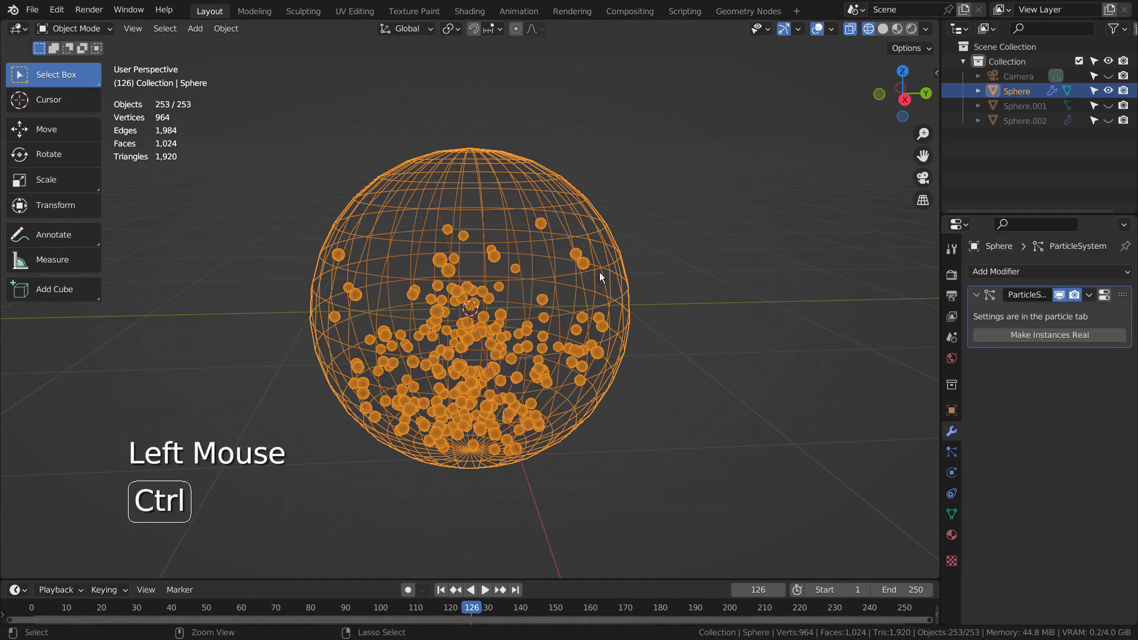
pyautogui.hotkey('ctrl', 'a')
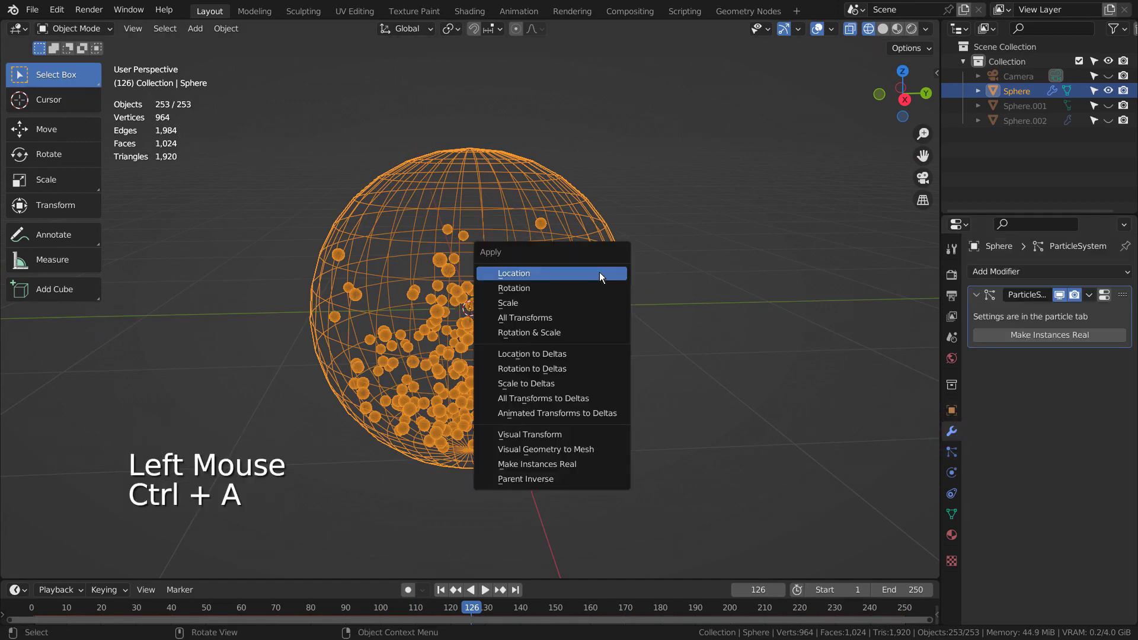
pyautogui.click(605, 464)
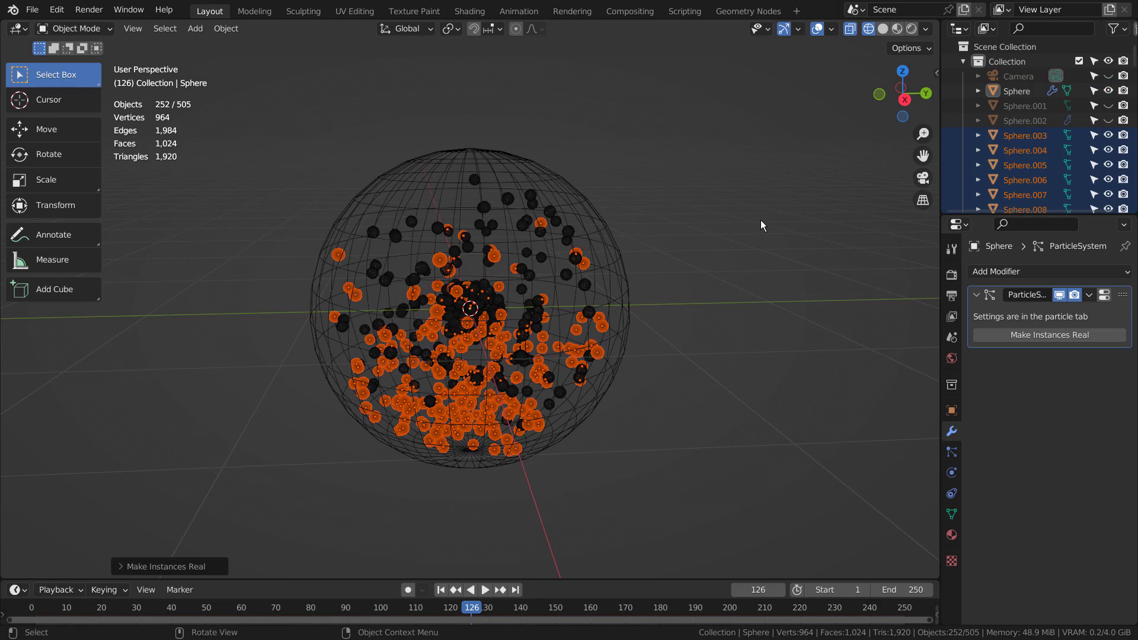
# Move the 252 real particle spheres into a new collection named Collection 2
pyautogui.press('m')
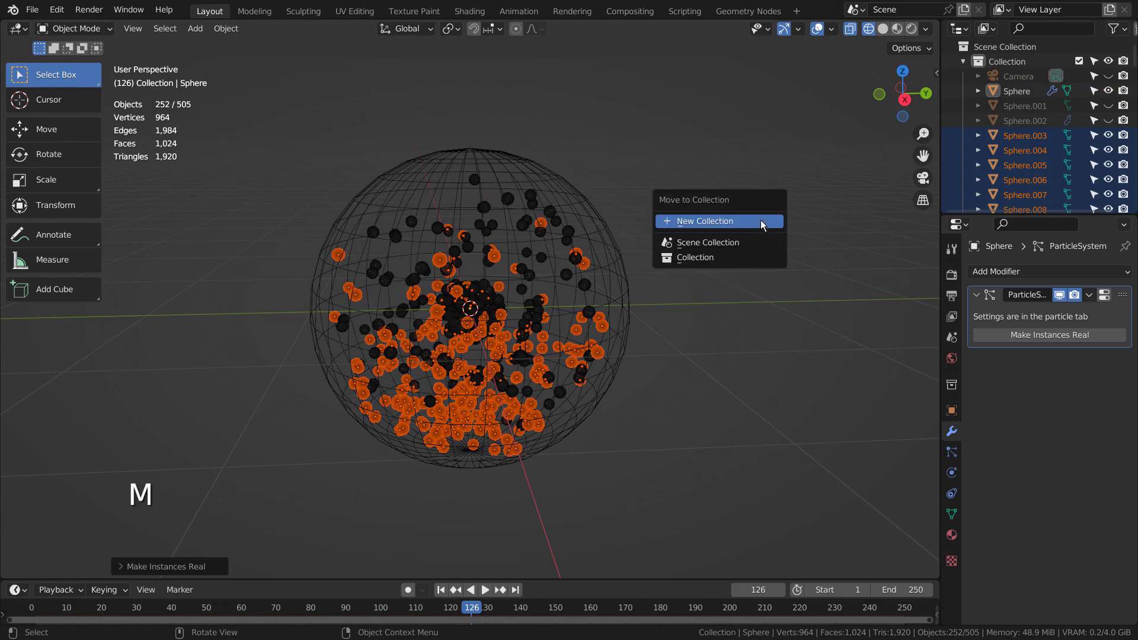
pyautogui.click(760, 221)
pyautogui.click(769, 267)
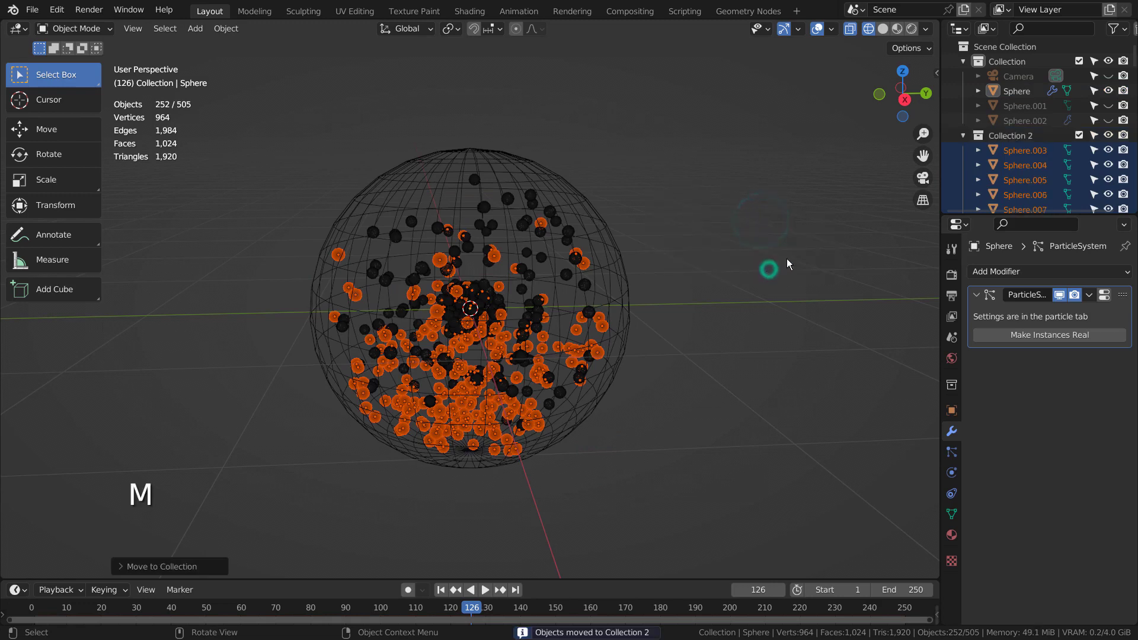
pyautogui.click(962, 135)
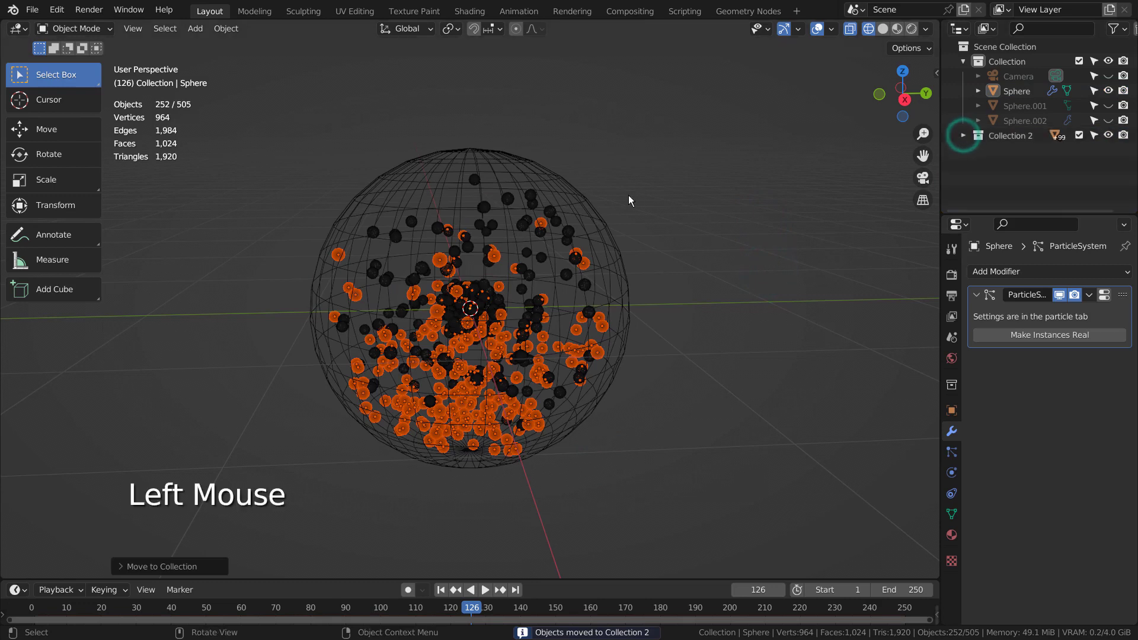
# Hide the container Sphere, then select all the particle spheres in the viewport
pyautogui.doubleClick(612, 213)
pyautogui.click(1107, 91)
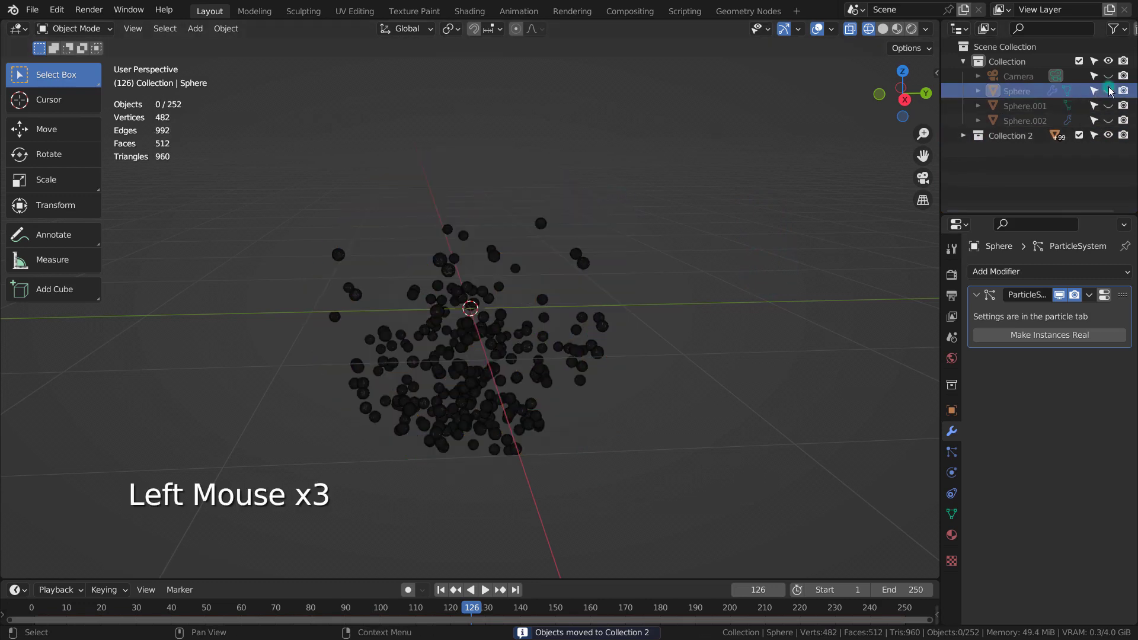
pyautogui.doubleClick(579, 331)
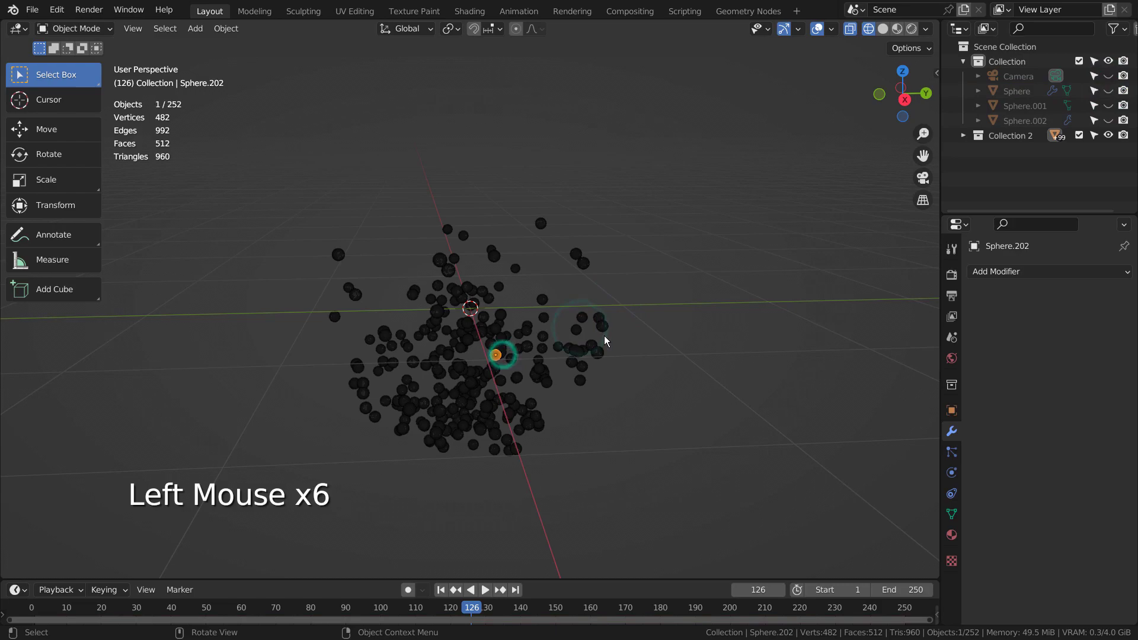
pyautogui.press('a')
pyautogui.scroll(3, 619, 312)
pyautogui.moveTo(630, 325); pyautogui.dragTo(739, 253, button='middle')
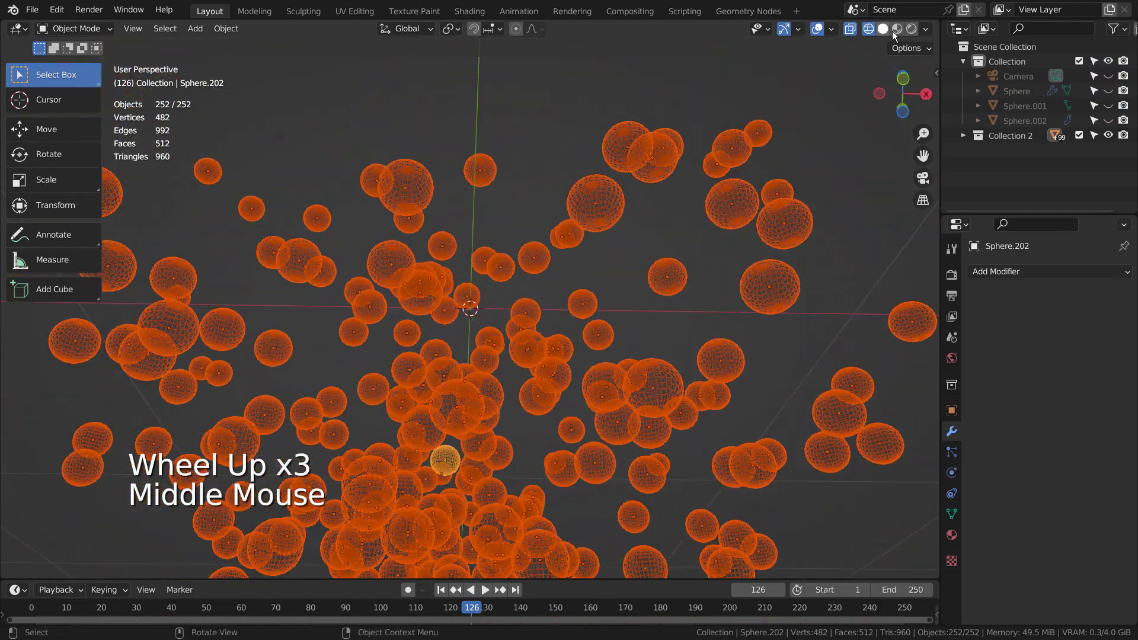